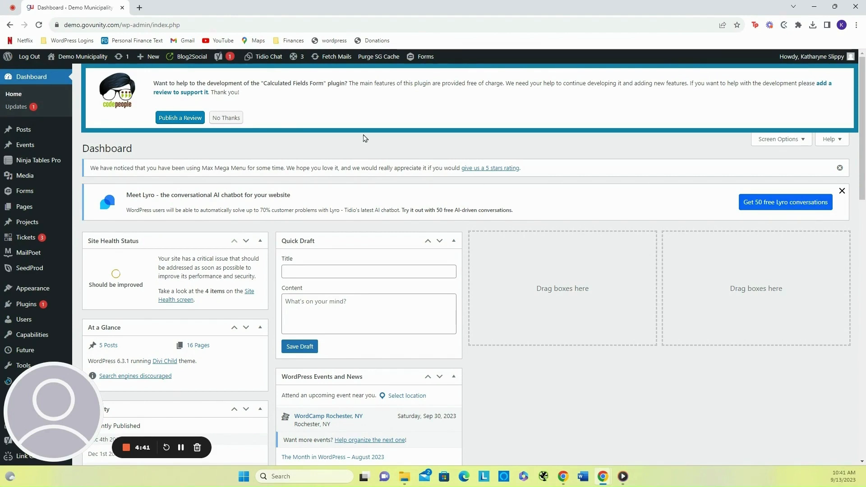
- Open the Forms list and go to the entries of the Contact Us form
{"action": "mouse_move", "coordinate": [22, 191]}
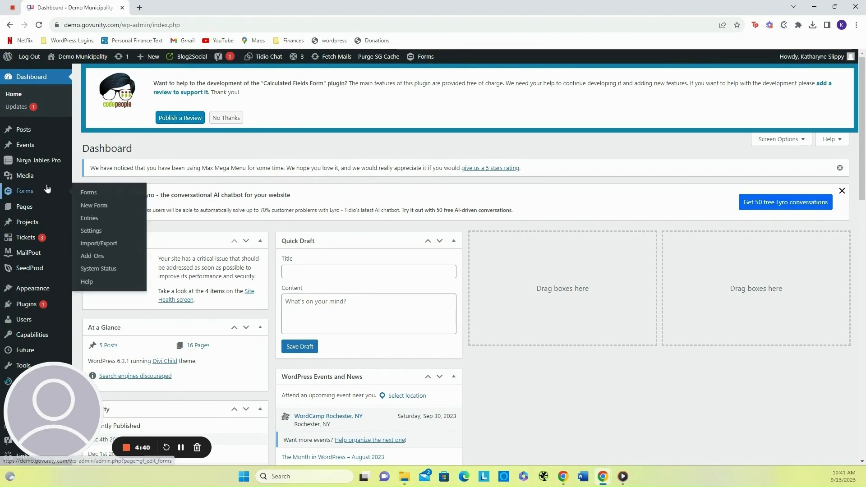
{"action": "left_click", "coordinate": [22, 191]}
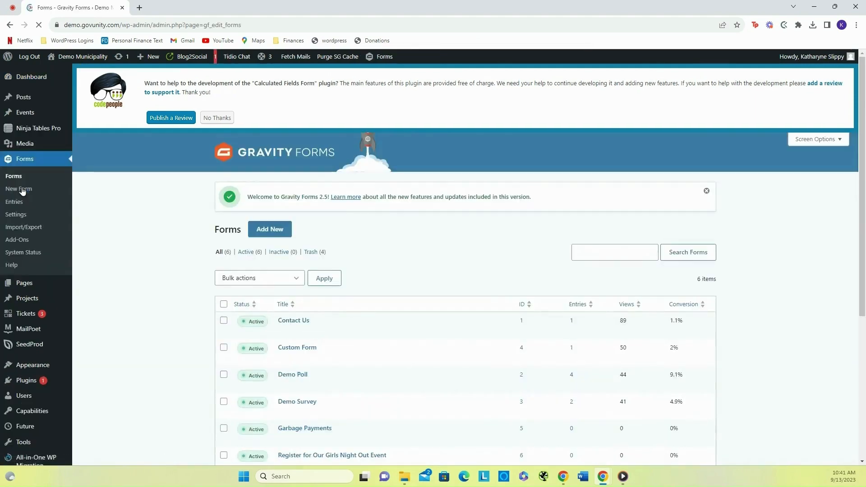
{"action": "scroll", "coordinate": [142, 249], "scroll_direction": "down", "scroll_amount": 1}
{"action": "scroll", "coordinate": [142, 249], "scroll_direction": "down", "scroll_amount": 1}
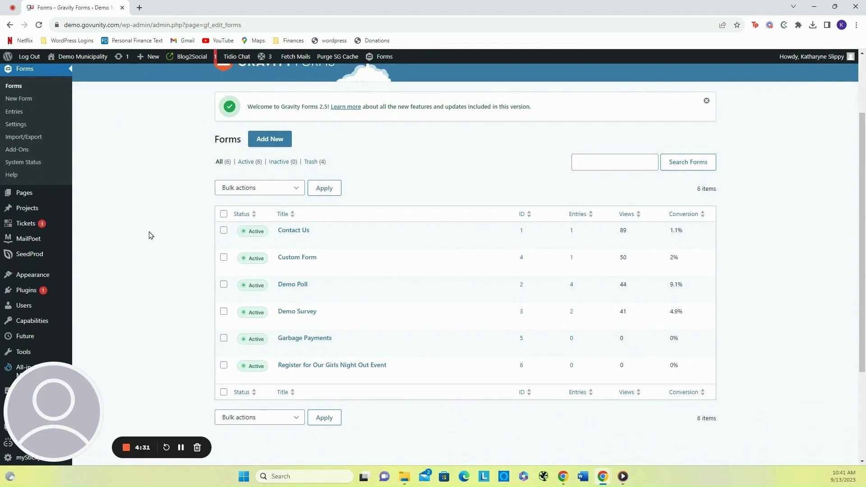
{"action": "scroll", "coordinate": [150, 235], "scroll_direction": "down", "scroll_amount": 1}
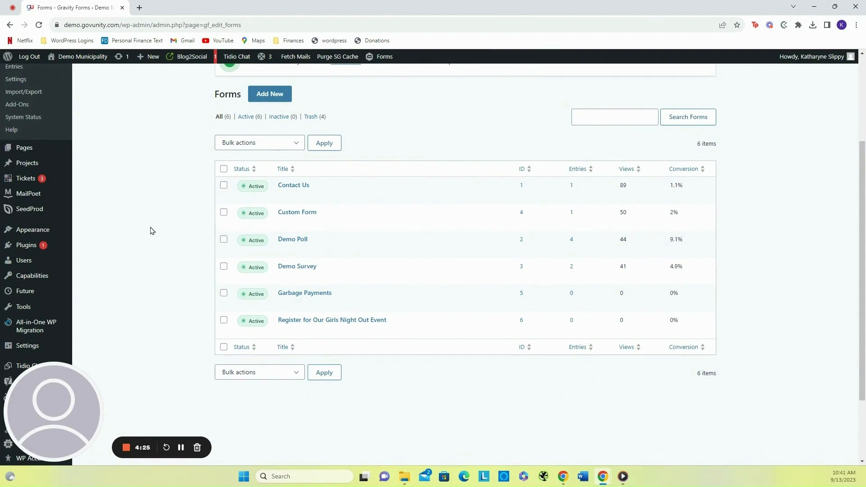
{"action": "scroll", "coordinate": [151, 231], "scroll_direction": "up", "scroll_amount": 2}
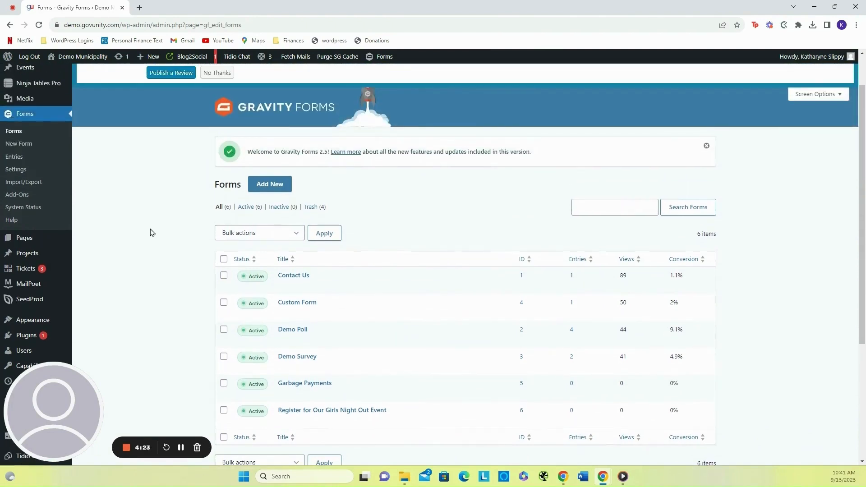
{"action": "scroll", "coordinate": [307, 277], "scroll_direction": "down", "scroll_amount": 1}
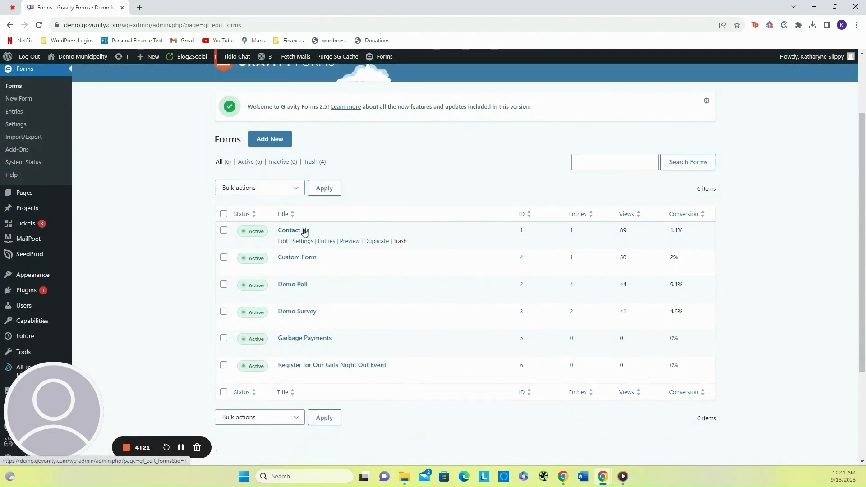
{"action": "mouse_move", "coordinate": [299, 248]}
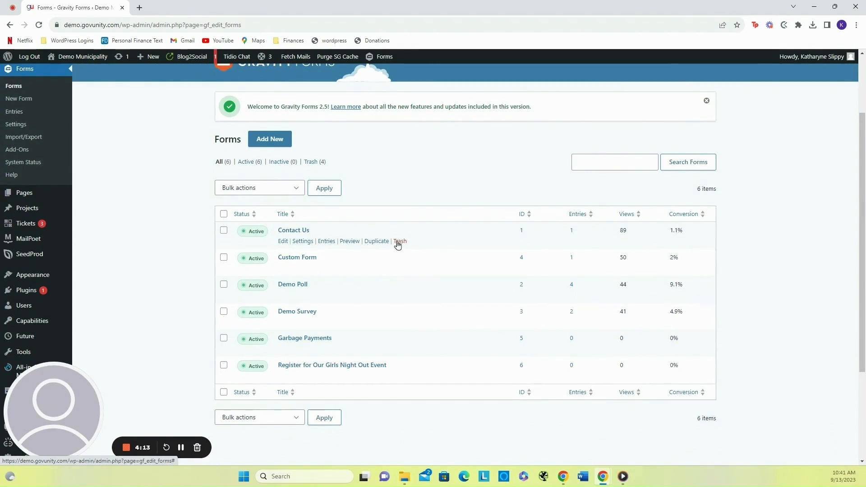
{"action": "left_click", "coordinate": [327, 242]}
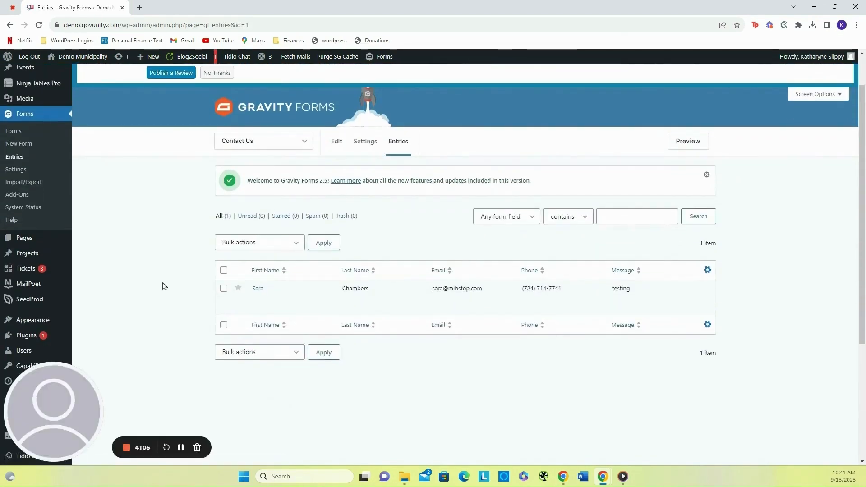
- View the single Contact Us entry and tick its Admin Notification option
{"action": "scroll", "coordinate": [164, 285], "scroll_direction": "down", "scroll_amount": 1}
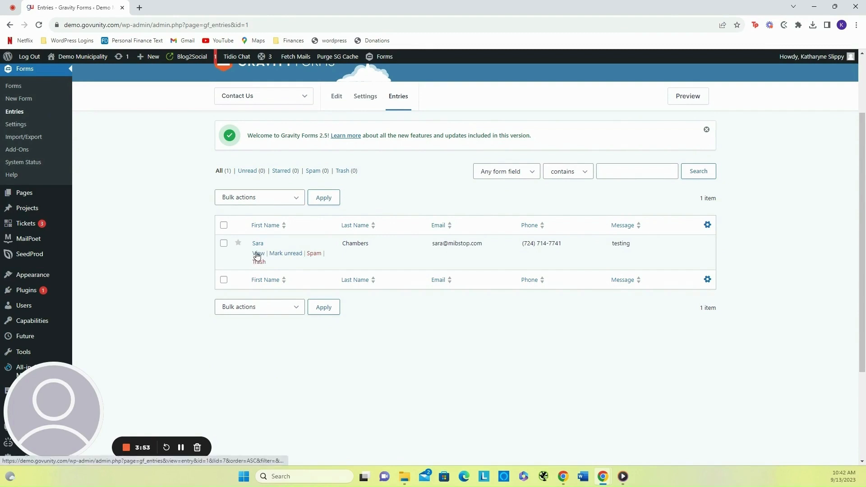
{"action": "left_click", "coordinate": [257, 253]}
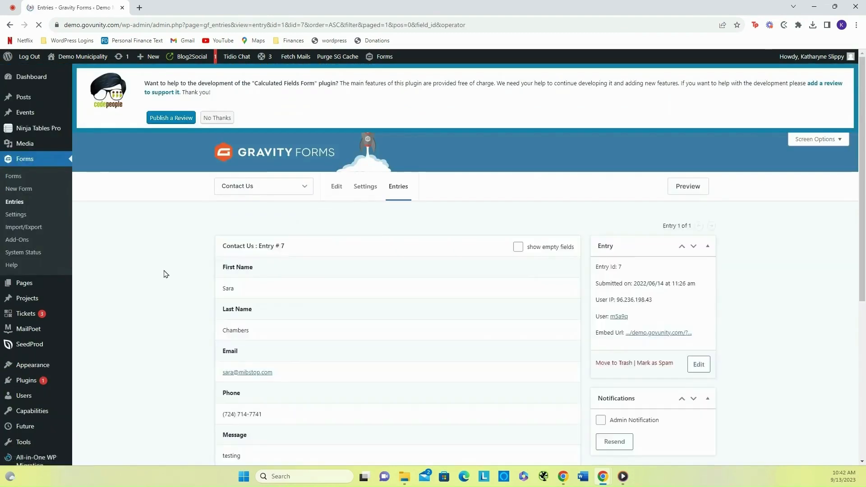
{"action": "scroll", "coordinate": [165, 273], "scroll_direction": "down", "scroll_amount": 5}
{"action": "scroll", "coordinate": [165, 274], "scroll_direction": "up", "scroll_amount": 2}
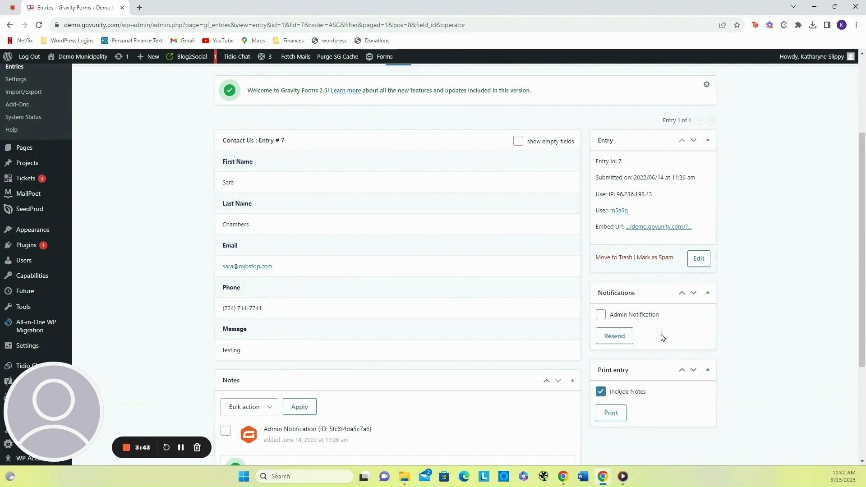
{"action": "scroll", "coordinate": [667, 320], "scroll_direction": "down", "scroll_amount": 1}
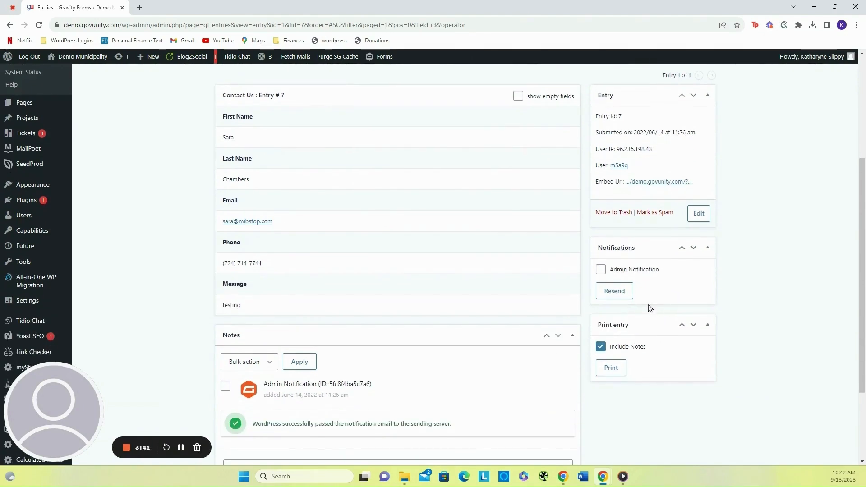
{"action": "left_click", "coordinate": [601, 269]}
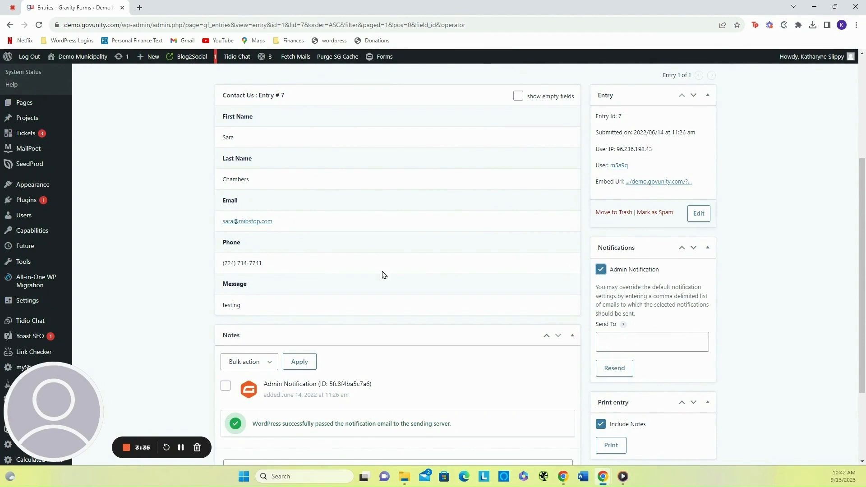
- Return to the forms list and start adding a new form
{"action": "scroll", "coordinate": [149, 233], "scroll_direction": "up", "scroll_amount": 4}
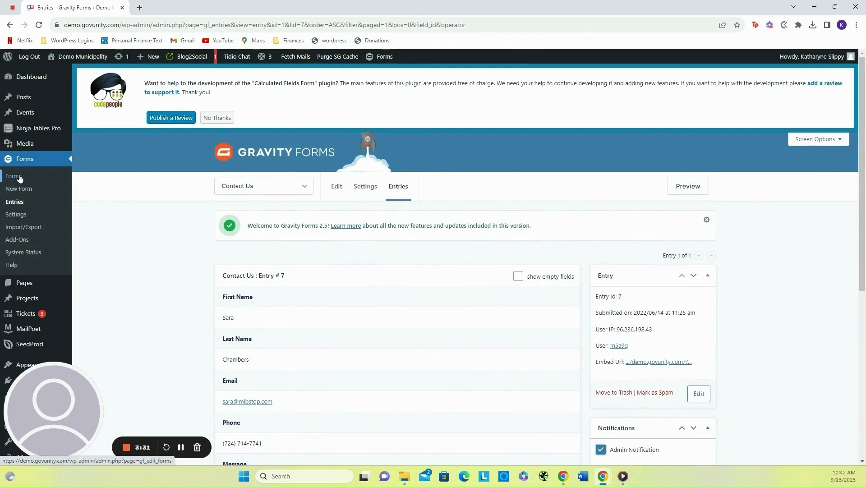
{"action": "left_click", "coordinate": [19, 177]}
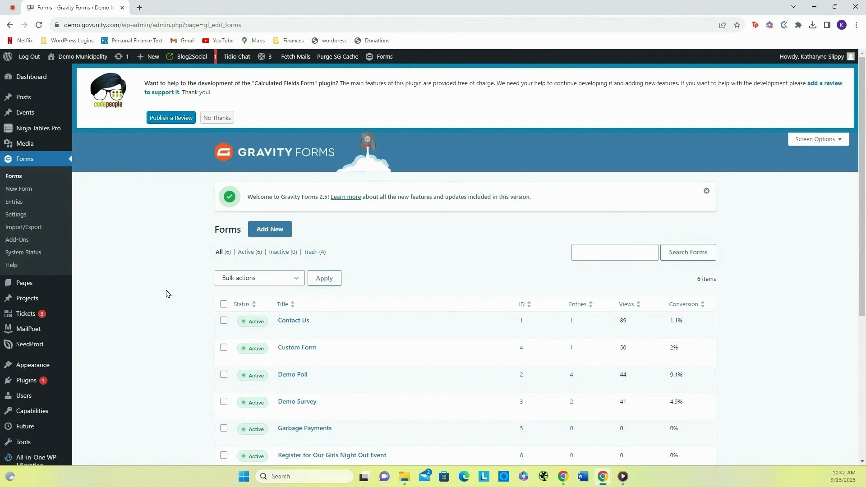
{"action": "scroll", "coordinate": [168, 294], "scroll_direction": "down", "scroll_amount": 1}
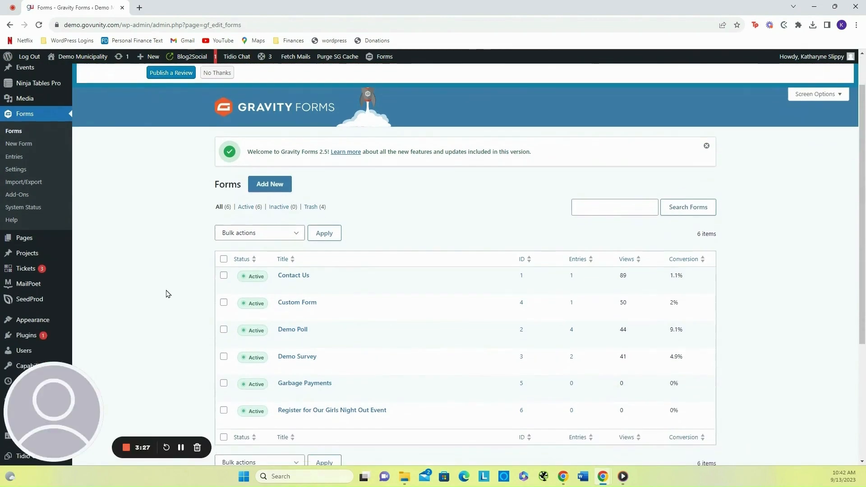
{"action": "left_click", "coordinate": [277, 185]}
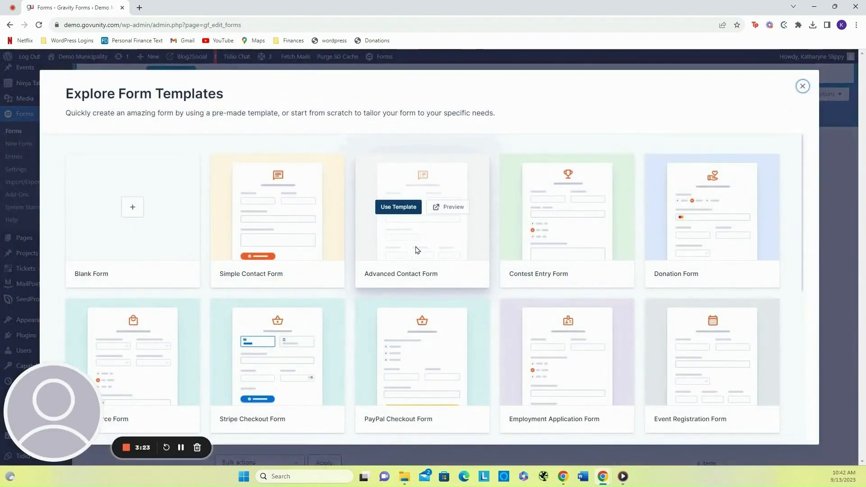
- Browse the available form templates in the template gallery
{"action": "scroll", "coordinate": [416, 258], "scroll_direction": "down", "scroll_amount": 1}
{"action": "scroll", "coordinate": [416, 259], "scroll_direction": "down", "scroll_amount": 4}
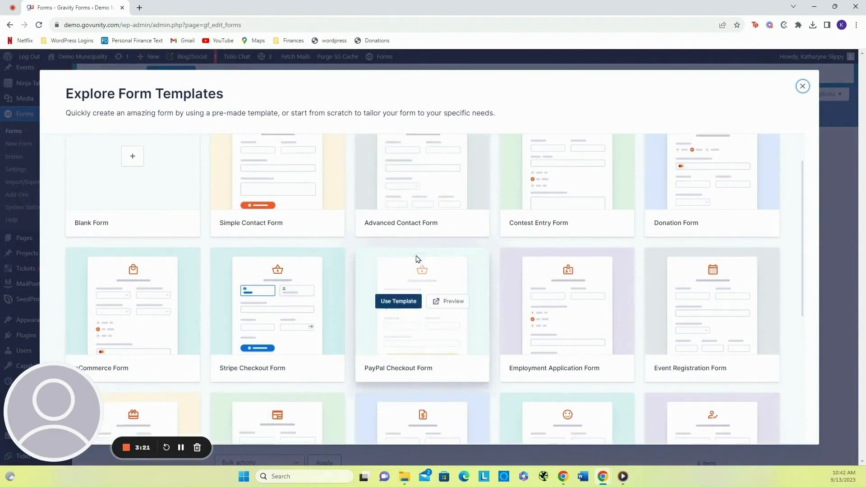
{"action": "scroll", "coordinate": [416, 258], "scroll_direction": "up", "scroll_amount": 5}
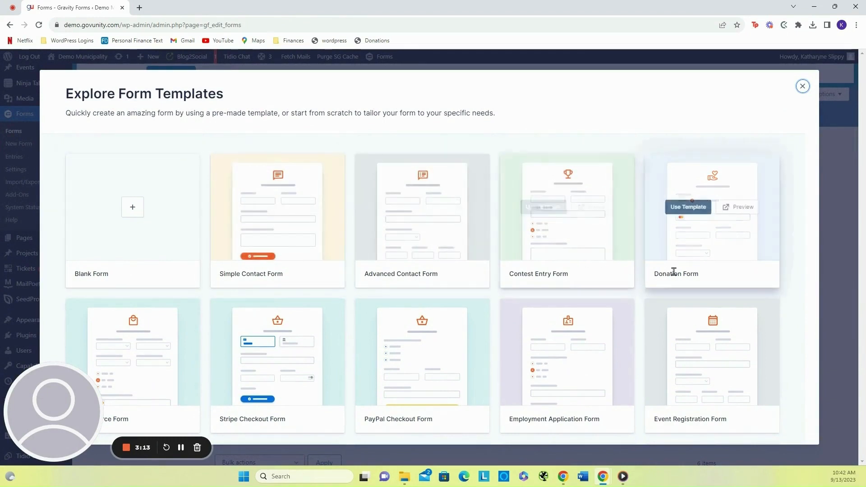
{"action": "scroll", "coordinate": [673, 271], "scroll_direction": "down", "scroll_amount": 1}
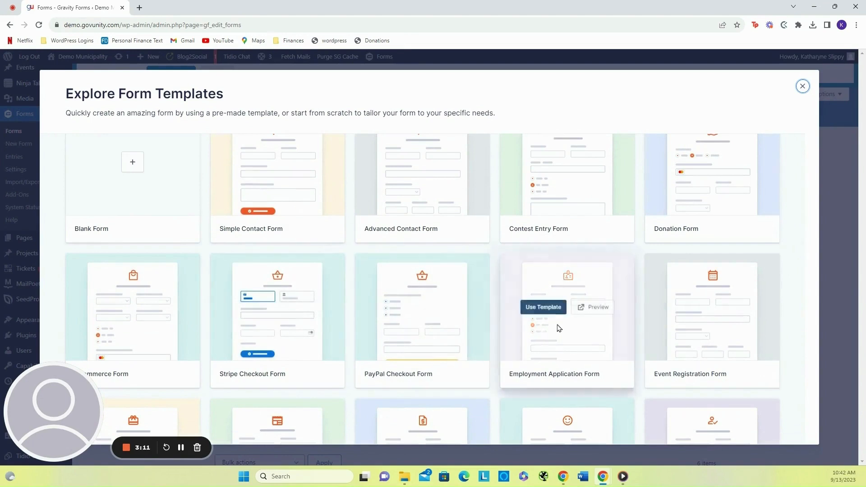
{"action": "scroll", "coordinate": [748, 296], "scroll_direction": "down", "scroll_amount": 1}
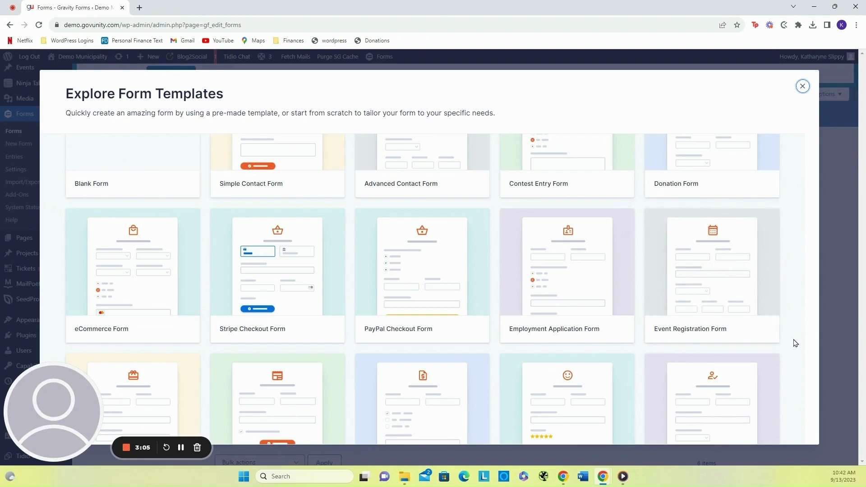
{"action": "scroll", "coordinate": [795, 343], "scroll_direction": "down", "scroll_amount": 4}
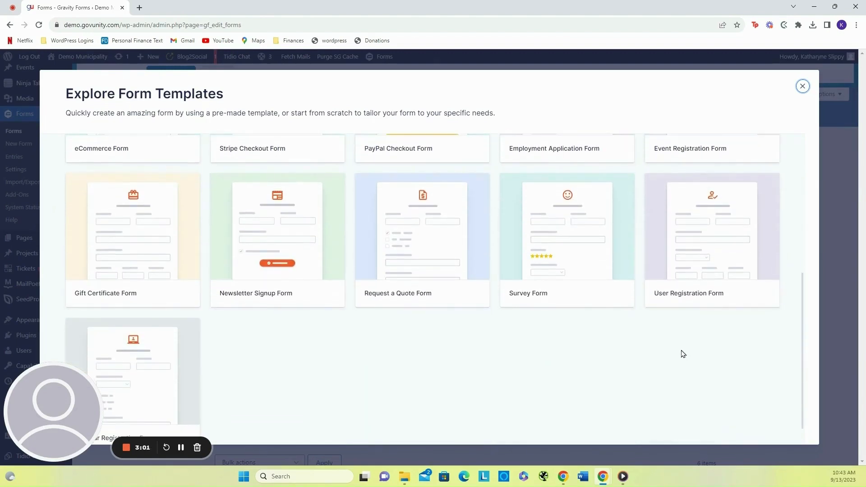
{"action": "scroll", "coordinate": [667, 357], "scroll_direction": "down", "scroll_amount": 1}
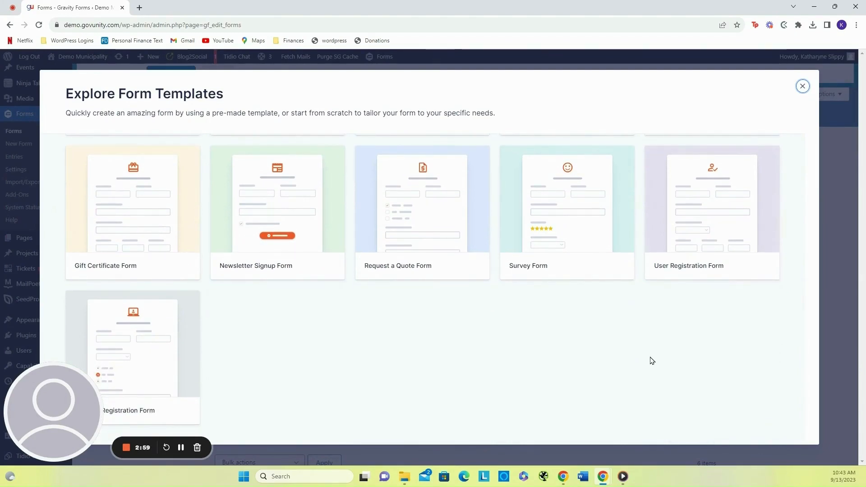
{"action": "scroll", "coordinate": [627, 316], "scroll_direction": "up", "scroll_amount": 2}
{"action": "scroll", "coordinate": [548, 343], "scroll_direction": "up", "scroll_amount": 5}
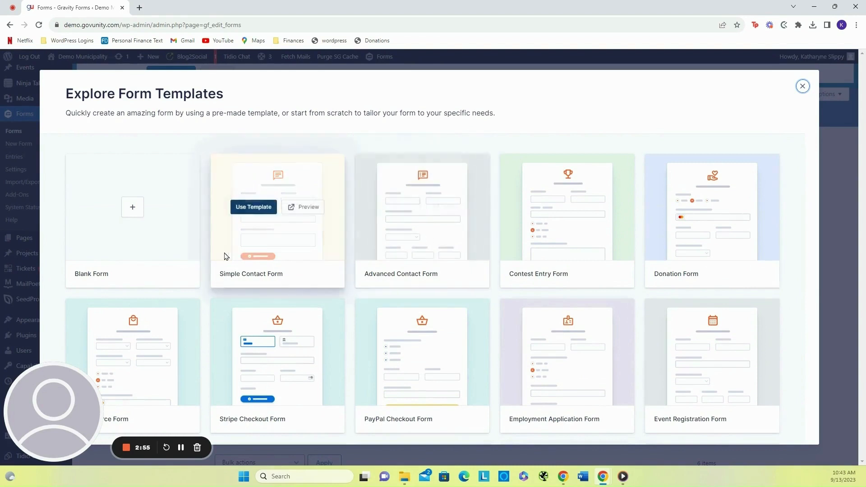
- Create a blank form titled Demo Form
{"action": "left_click", "coordinate": [133, 208]}
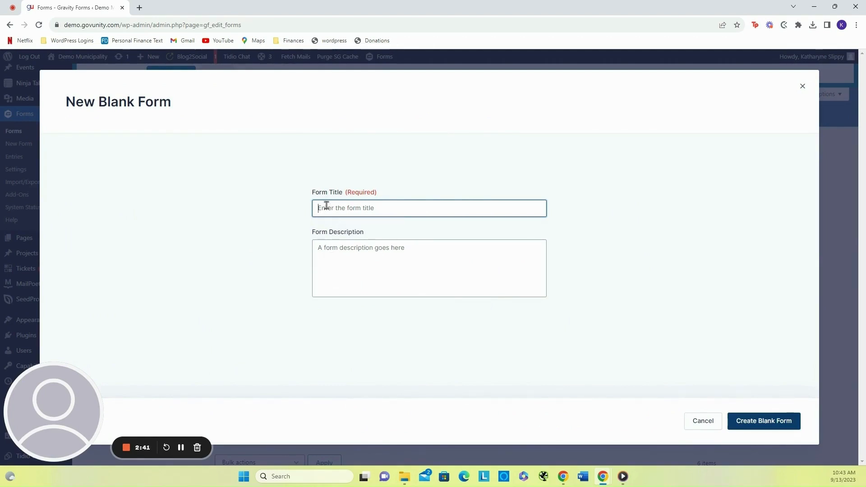
{"action": "type", "text": "Demo Form"}
{"action": "left_click", "coordinate": [760, 422]}
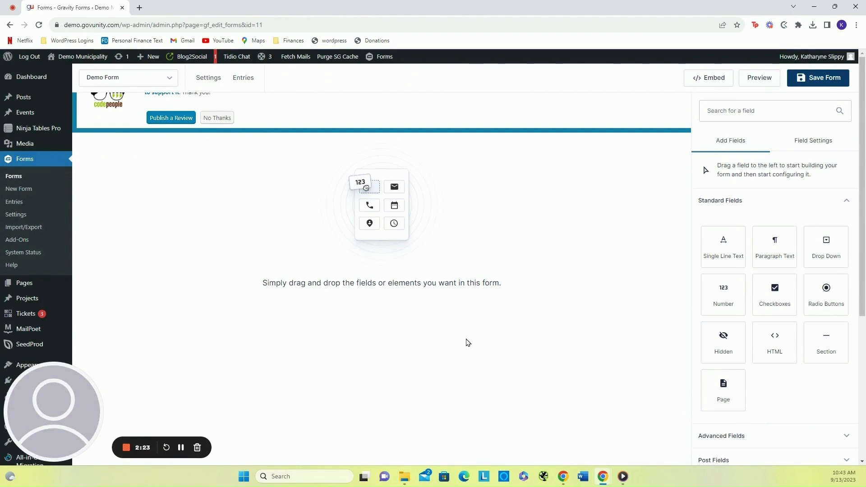
- Open the Form Settings of the new Demo Form
{"action": "scroll", "coordinate": [468, 342], "scroll_direction": "down", "scroll_amount": 1}
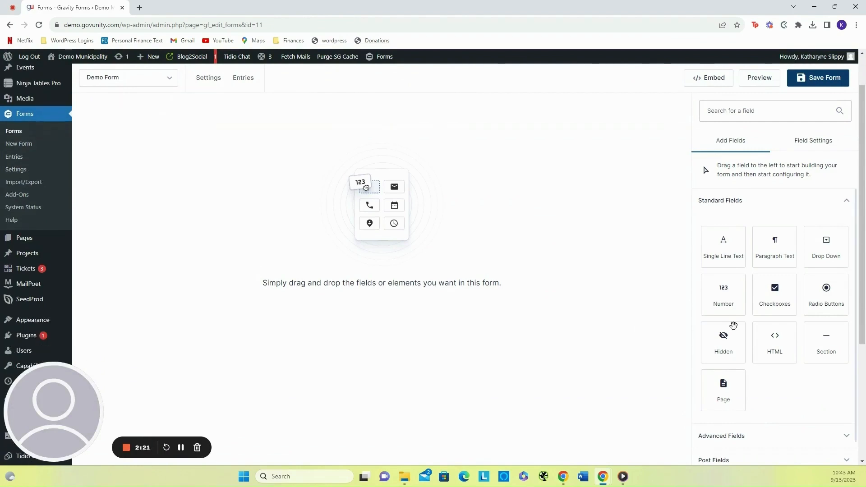
{"action": "scroll", "coordinate": [567, 339], "scroll_direction": "up", "scroll_amount": 1}
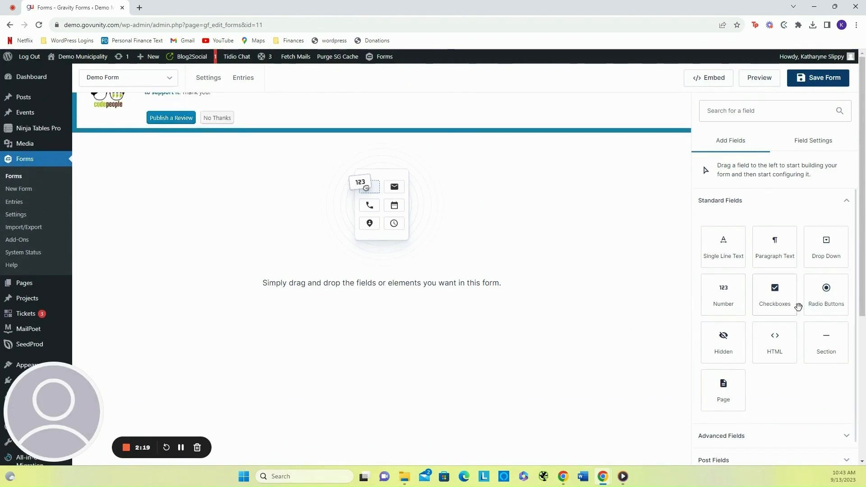
{"action": "scroll", "coordinate": [803, 297], "scroll_direction": "down", "scroll_amount": 1}
{"action": "scroll", "coordinate": [802, 298], "scroll_direction": "up", "scroll_amount": 1}
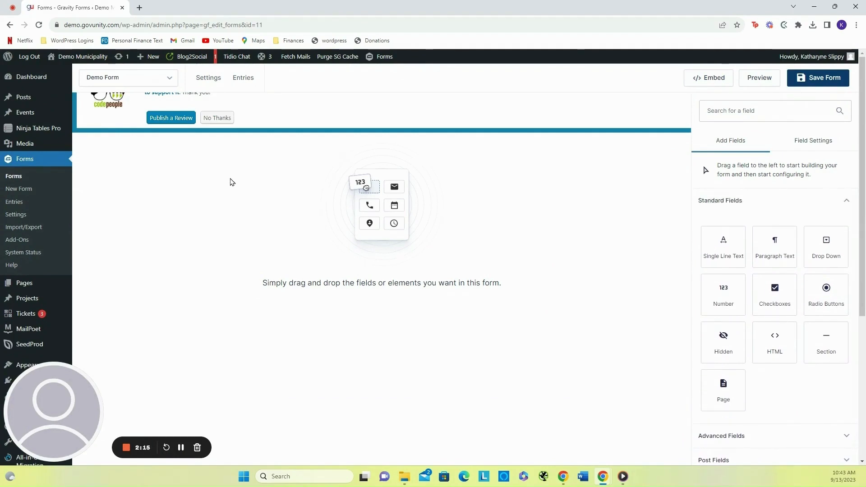
{"action": "mouse_move", "coordinate": [215, 81]}
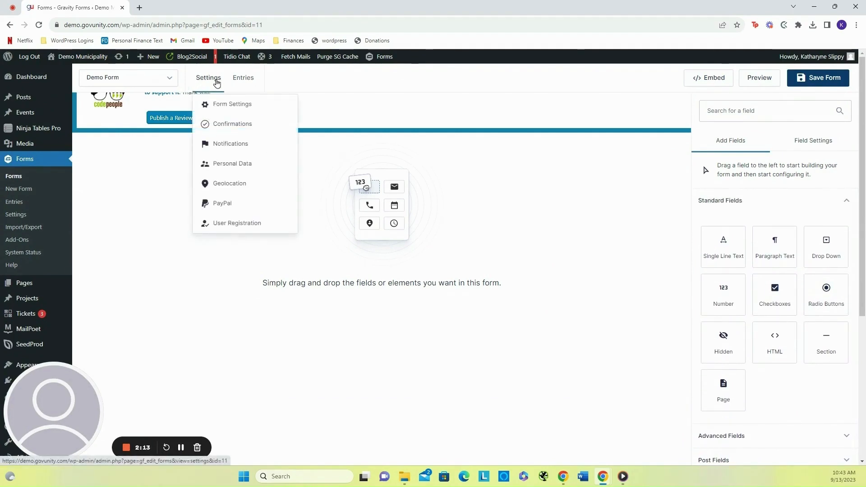
{"action": "left_click", "coordinate": [219, 108]}
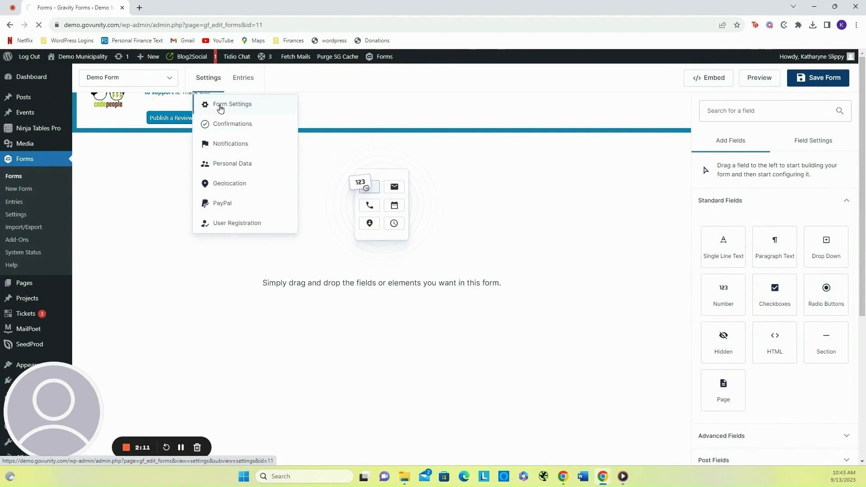
- Review the form's basic, layout, save and restriction settings
{"action": "scroll", "coordinate": [192, 275], "scroll_direction": "down", "scroll_amount": 2}
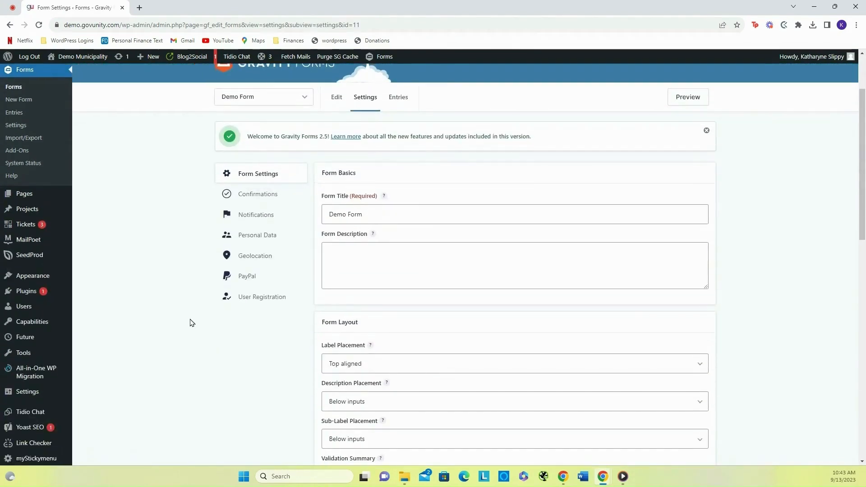
{"action": "scroll", "coordinate": [192, 321], "scroll_direction": "down", "scroll_amount": 8}
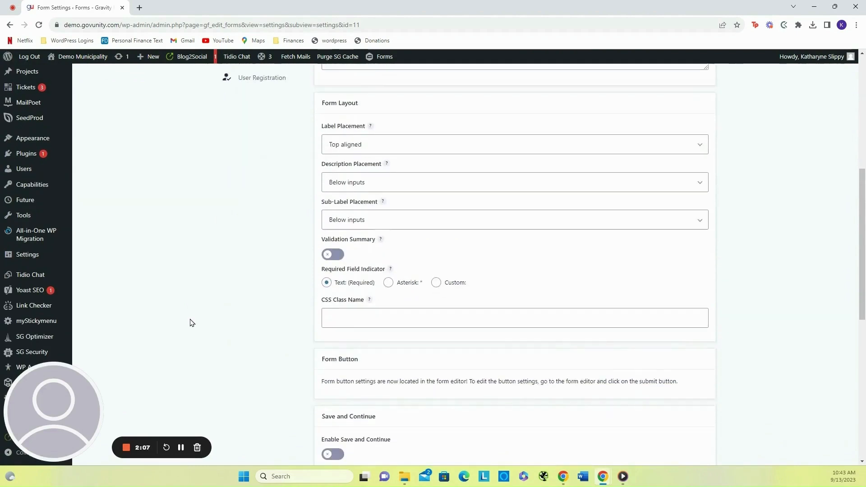
{"action": "scroll", "coordinate": [191, 322], "scroll_direction": "up", "scroll_amount": 1}
{"action": "scroll", "coordinate": [191, 322], "scroll_direction": "down", "scroll_amount": 2}
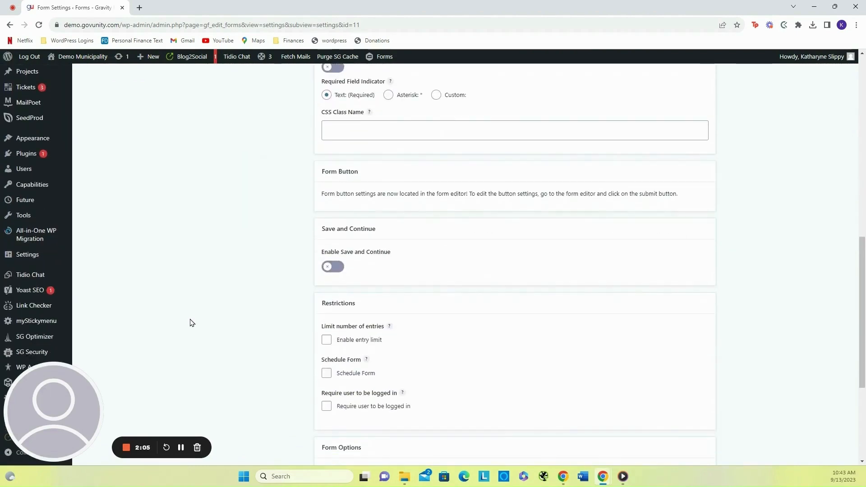
{"action": "scroll", "coordinate": [191, 322], "scroll_direction": "up", "scroll_amount": 8}
{"action": "scroll", "coordinate": [190, 321], "scroll_direction": "up", "scroll_amount": 1}
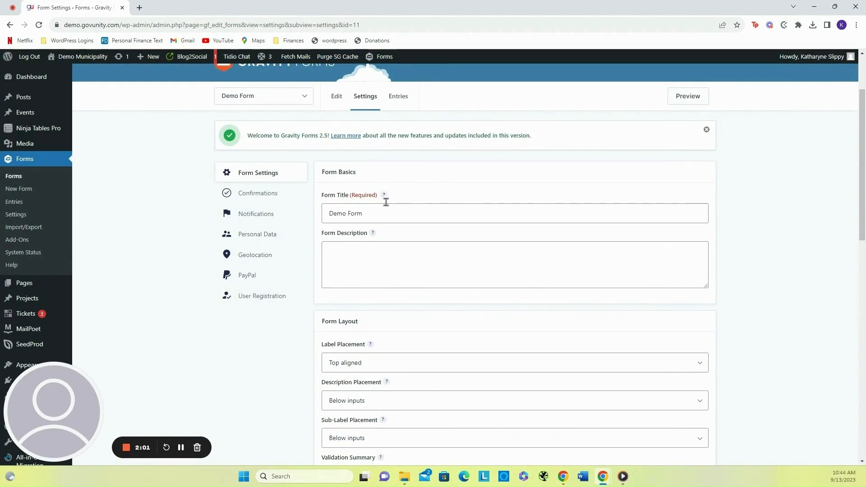
- Set the description placement to Above inputs and save the form settings
{"action": "scroll", "coordinate": [387, 226], "scroll_direction": "down", "scroll_amount": 2}
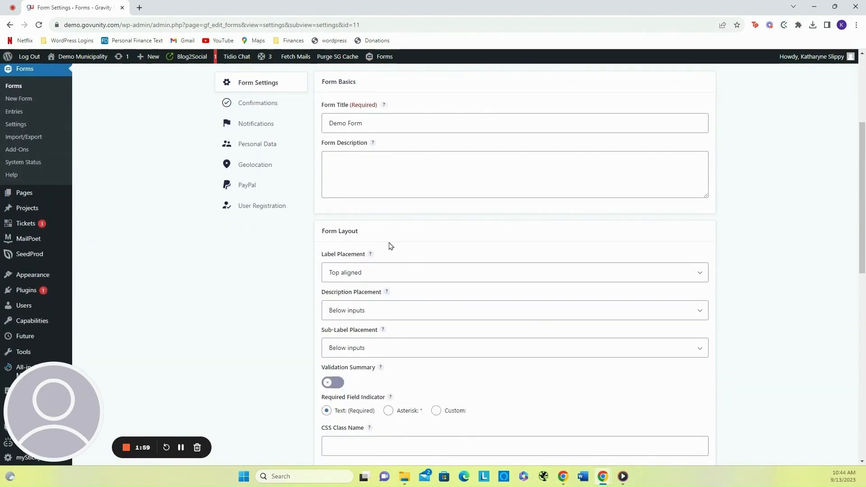
{"action": "scroll", "coordinate": [389, 245], "scroll_direction": "down", "scroll_amount": 2}
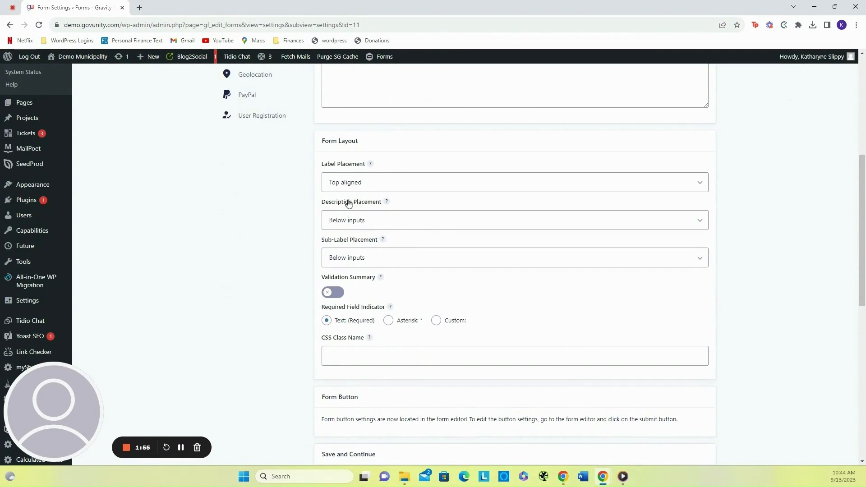
{"action": "left_click", "coordinate": [380, 220]}
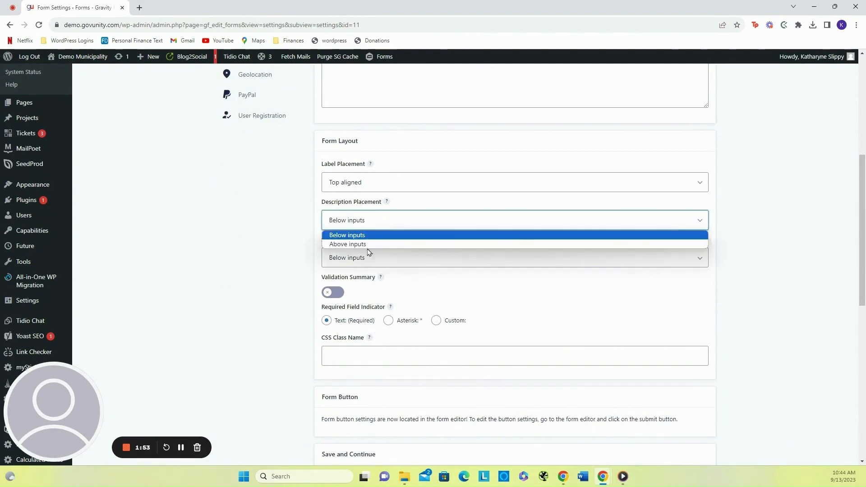
{"action": "left_click", "coordinate": [366, 234]}
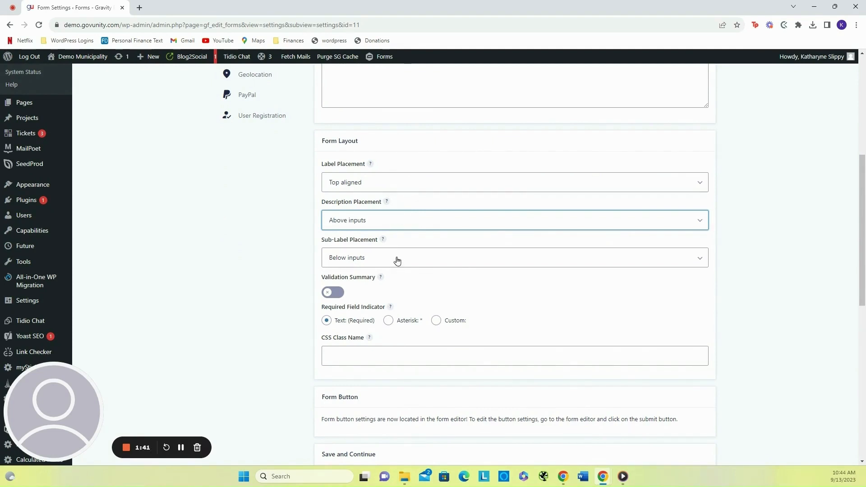
{"action": "scroll", "coordinate": [397, 259], "scroll_direction": "down", "scroll_amount": 1}
{"action": "scroll", "coordinate": [397, 260], "scroll_direction": "down", "scroll_amount": 3}
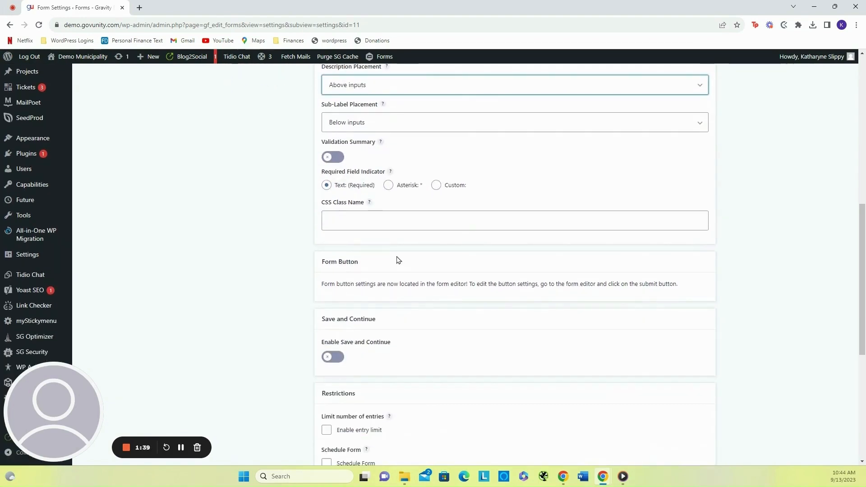
{"action": "scroll", "coordinate": [399, 260], "scroll_direction": "down", "scroll_amount": 5}
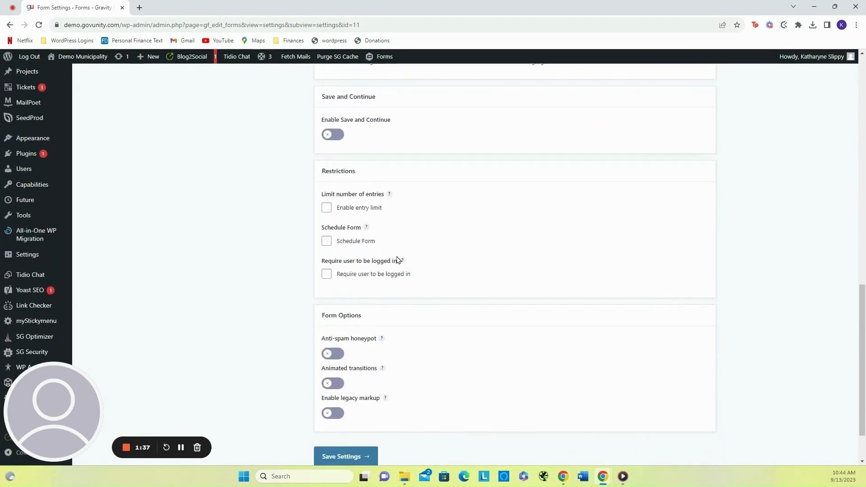
{"action": "scroll", "coordinate": [398, 260], "scroll_direction": "down", "scroll_amount": 1}
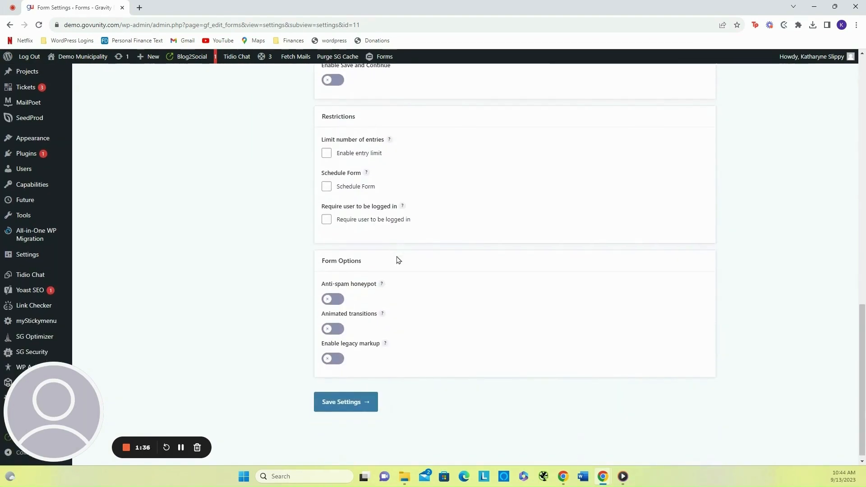
{"action": "left_click", "coordinate": [352, 393]}
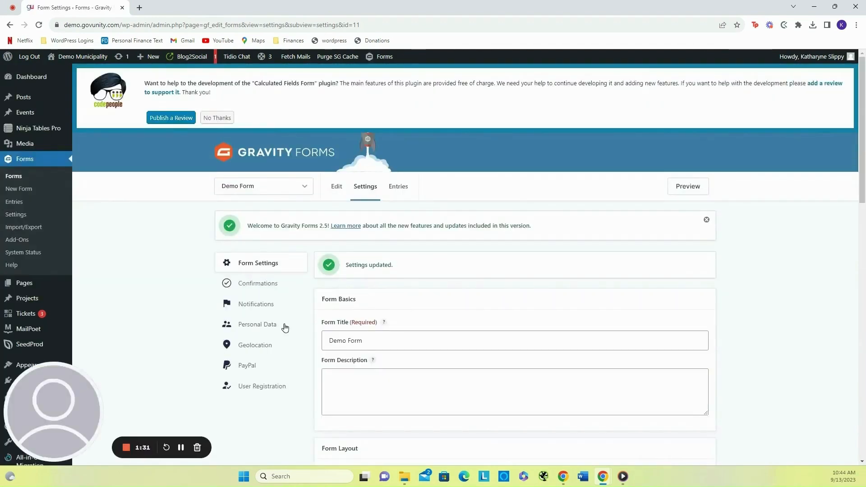
- Open the form's Confirmations settings
{"action": "scroll", "coordinate": [181, 302], "scroll_direction": "down", "scroll_amount": 1}
{"action": "scroll", "coordinate": [180, 301], "scroll_direction": "down", "scroll_amount": 1}
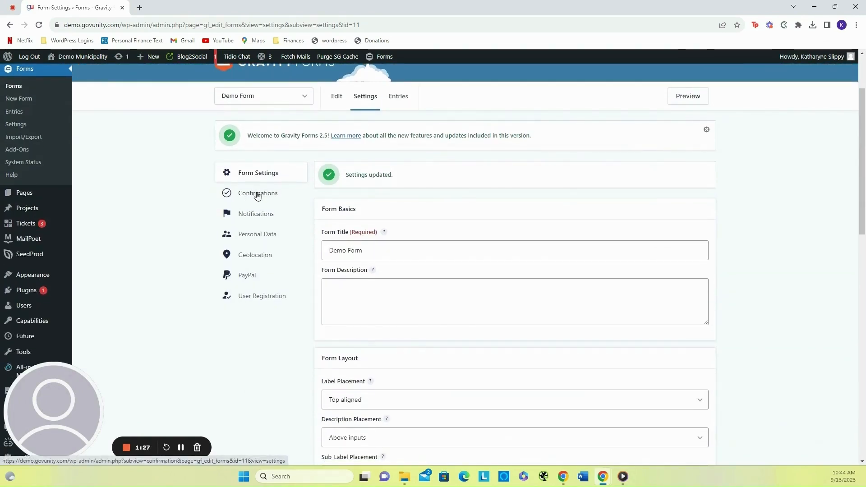
{"action": "left_click", "coordinate": [260, 192]}
{"action": "mouse_move", "coordinate": [375, 330]}
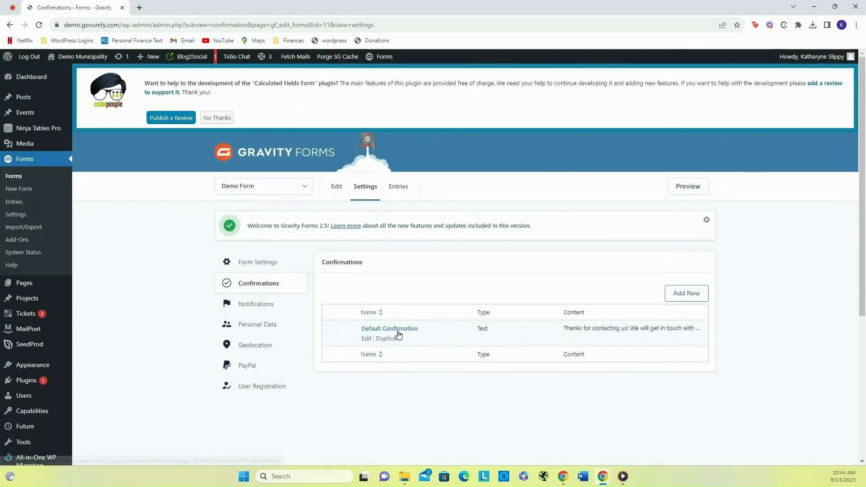
- Open the Default Confirmation for editing, review its message and save the confirmation
{"action": "scroll", "coordinate": [376, 330], "scroll_direction": "down", "scroll_amount": 1}
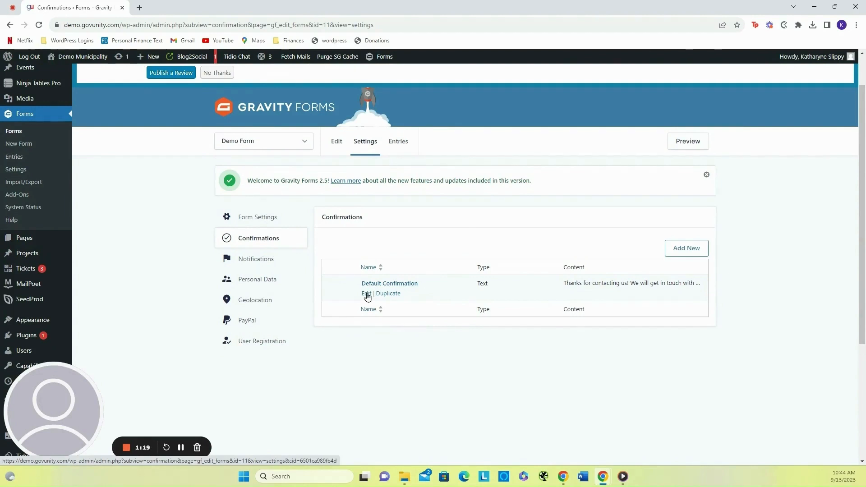
{"action": "left_click", "coordinate": [366, 293]}
{"action": "scroll", "coordinate": [367, 297], "scroll_direction": "down", "scroll_amount": 4}
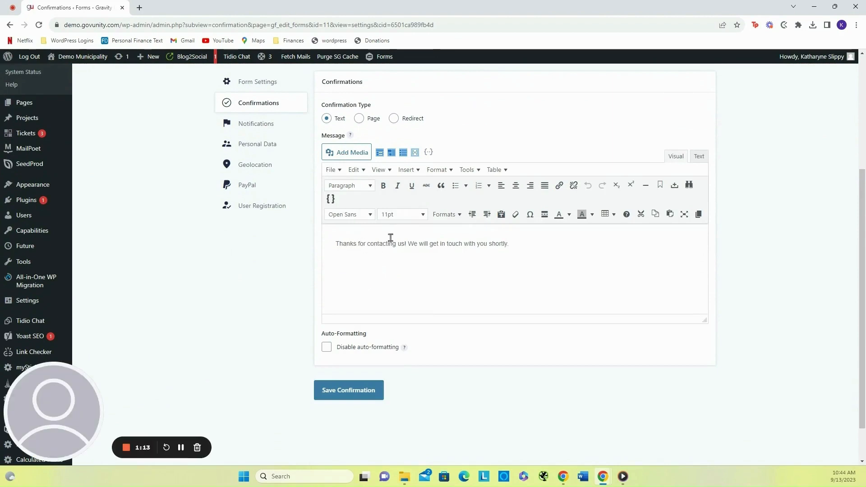
{"action": "scroll", "coordinate": [410, 257], "scroll_direction": "up", "scroll_amount": 2}
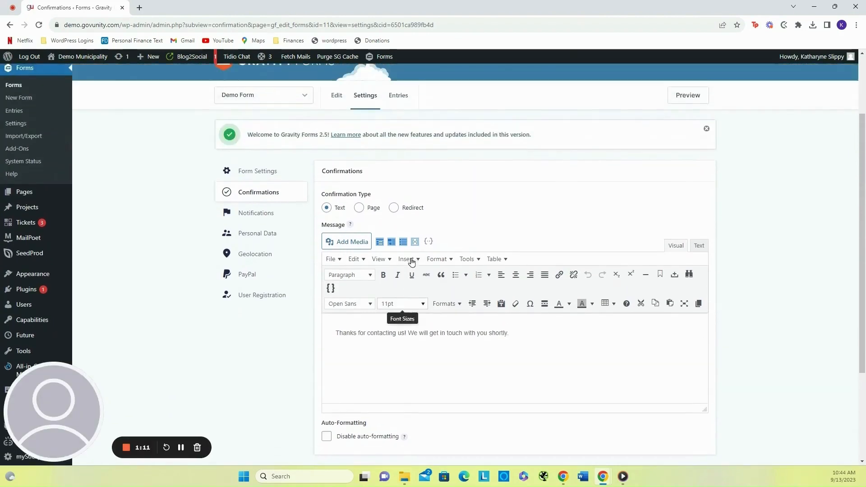
{"action": "scroll", "coordinate": [408, 344], "scroll_direction": "down", "scroll_amount": 3}
{"action": "left_click", "coordinate": [352, 386]}
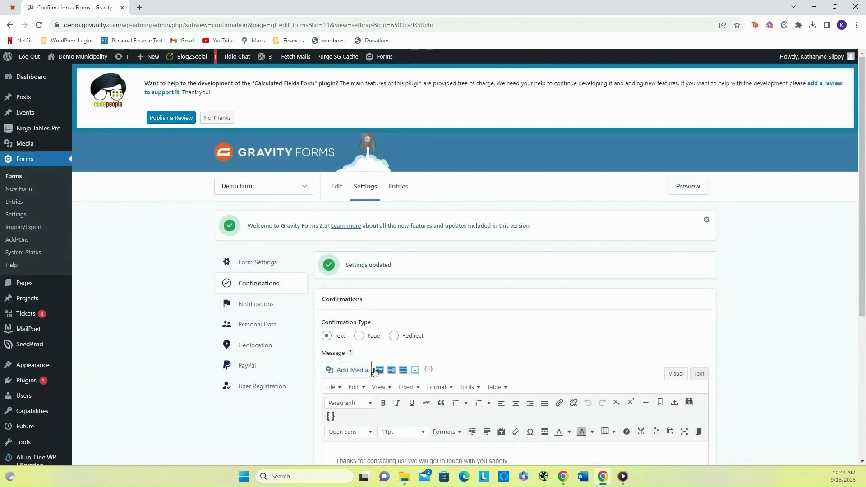
- Open the Admin Notification for editing and review its recipient, sender, subject and message fields
{"action": "left_click", "coordinate": [262, 305]}
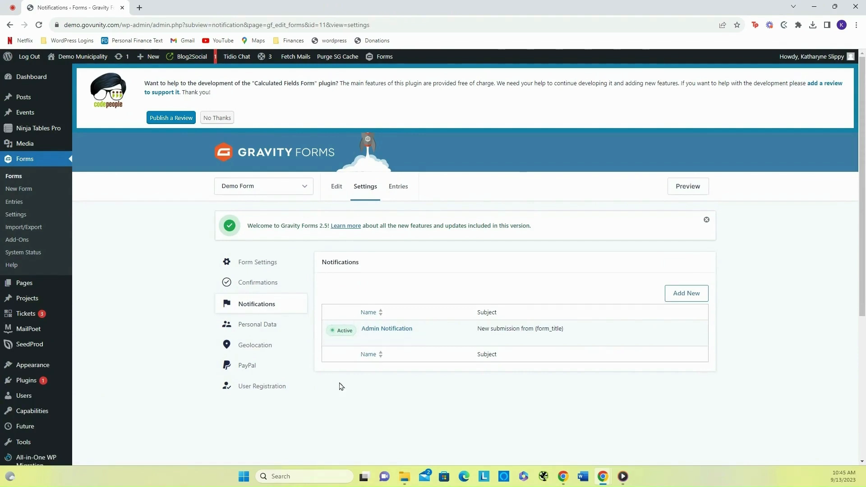
{"action": "scroll", "coordinate": [396, 396], "scroll_direction": "down", "scroll_amount": 3}
{"action": "mouse_move", "coordinate": [395, 192]}
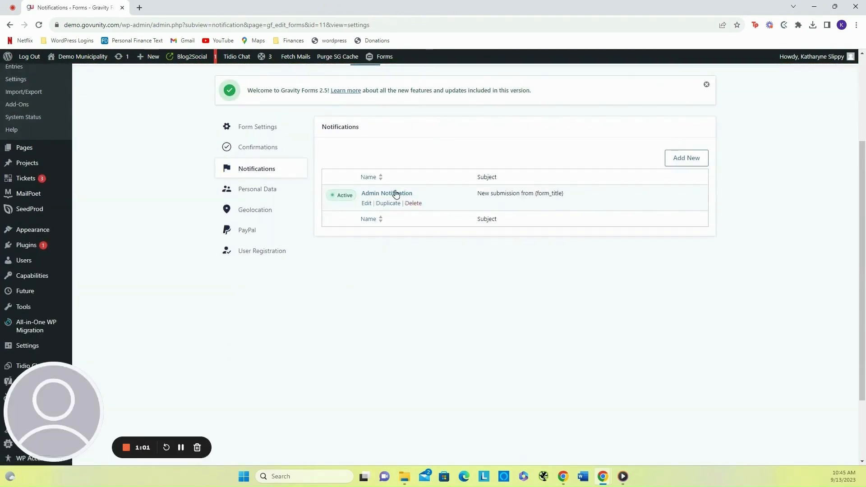
{"action": "left_click", "coordinate": [367, 204]}
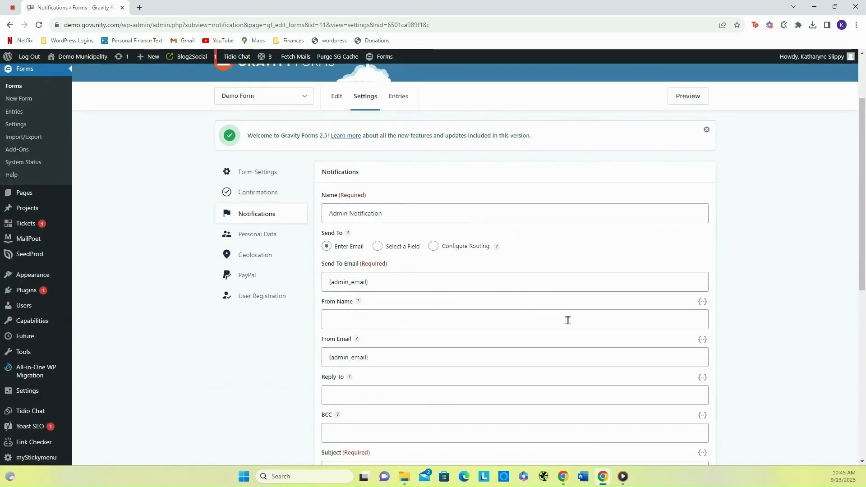
{"action": "scroll", "coordinate": [566, 320], "scroll_direction": "down", "scroll_amount": 1}
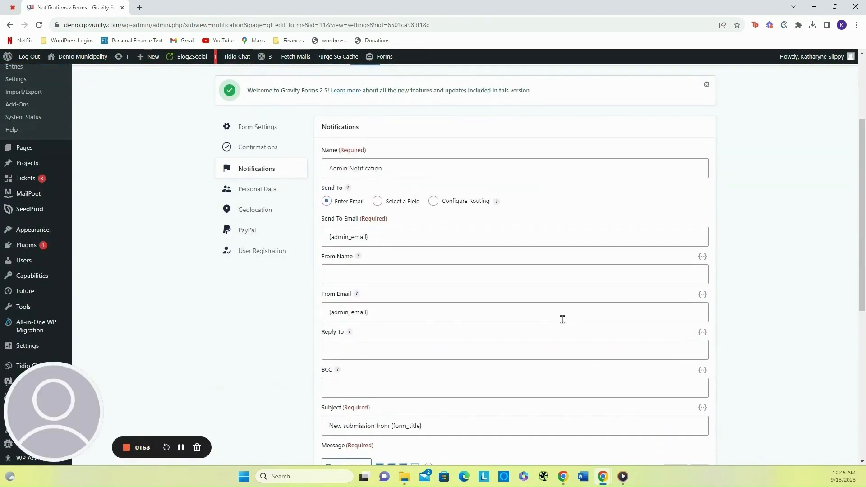
{"action": "scroll", "coordinate": [562, 319], "scroll_direction": "down", "scroll_amount": 5}
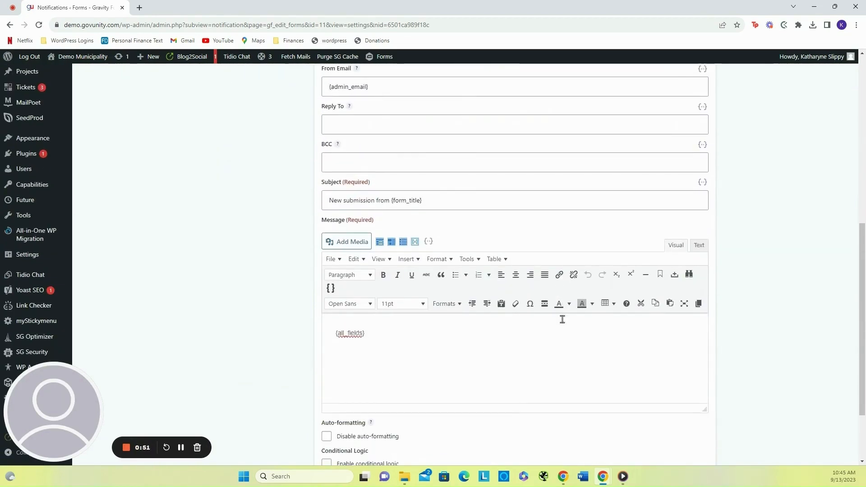
{"action": "scroll", "coordinate": [408, 358], "scroll_direction": "down", "scroll_amount": 2}
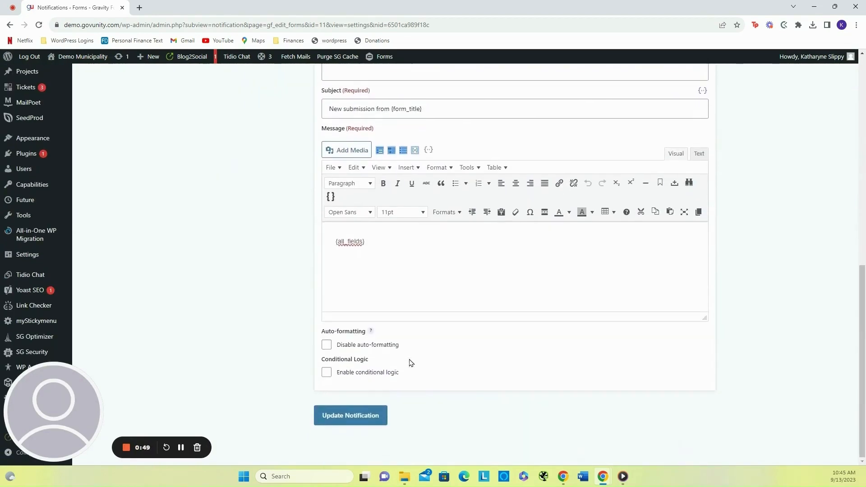
{"action": "scroll", "coordinate": [411, 362], "scroll_direction": "up", "scroll_amount": 7}
{"action": "scroll", "coordinate": [408, 357], "scroll_direction": "down", "scroll_amount": 1}
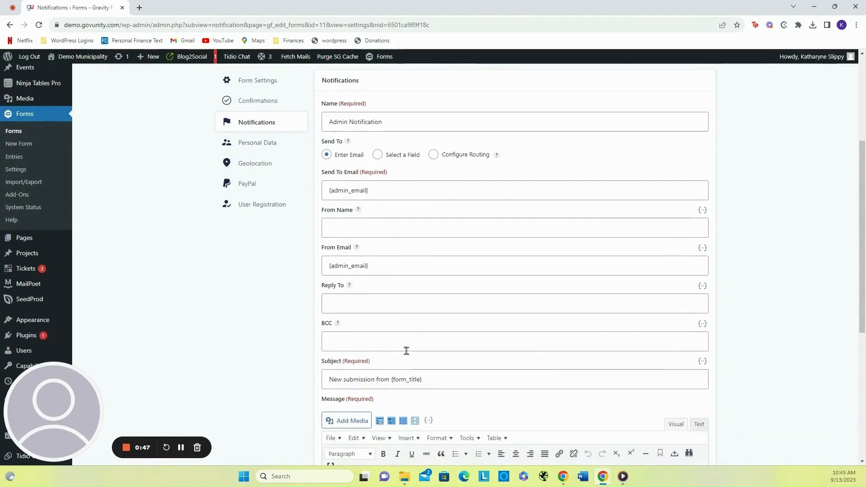
- Replace the notification's Send To Email with two recipient e-mail addresses and update the notification
{"action": "left_click_drag", "start_coordinate": [326, 172], "coordinate": [386, 171]}
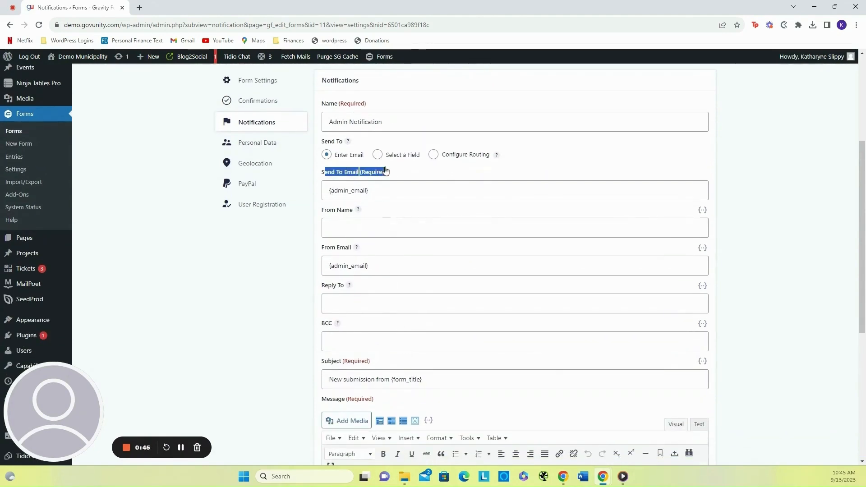
{"action": "left_click", "coordinate": [378, 191]}
{"action": "key", "text": "ctrl+a"}
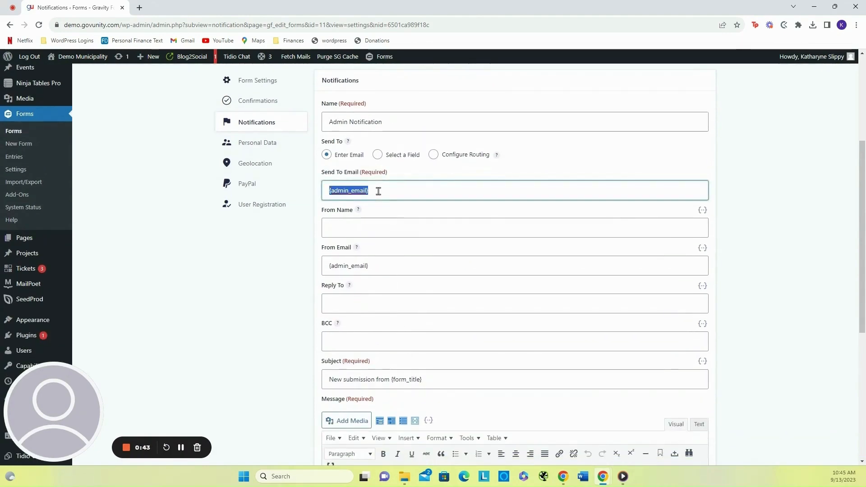
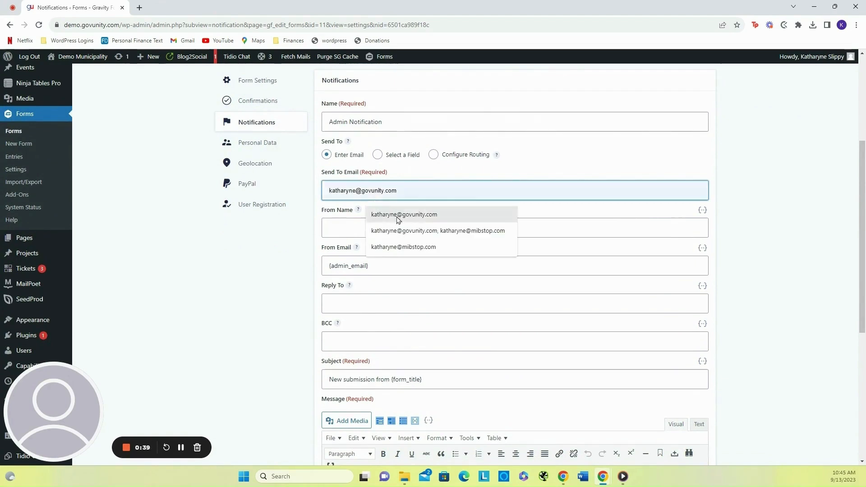
{"action": "left_click", "coordinate": [401, 217]}
{"action": "type", "text": ","}
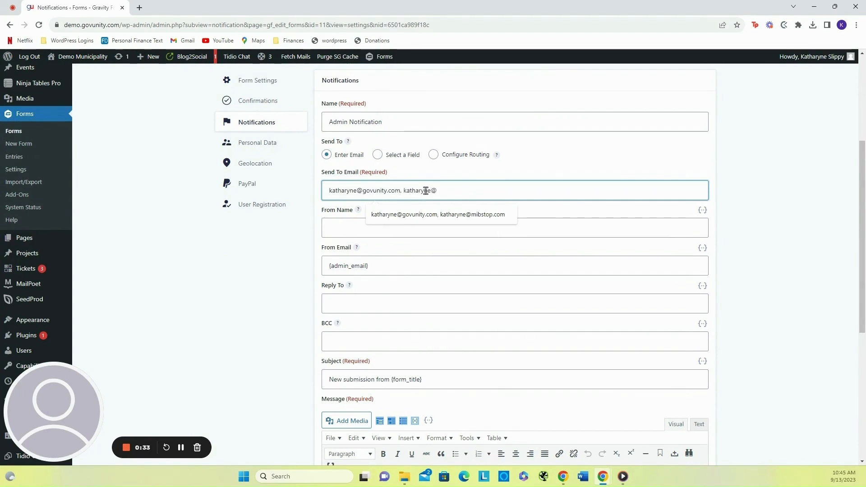
{"action": "left_click", "coordinate": [433, 216]}
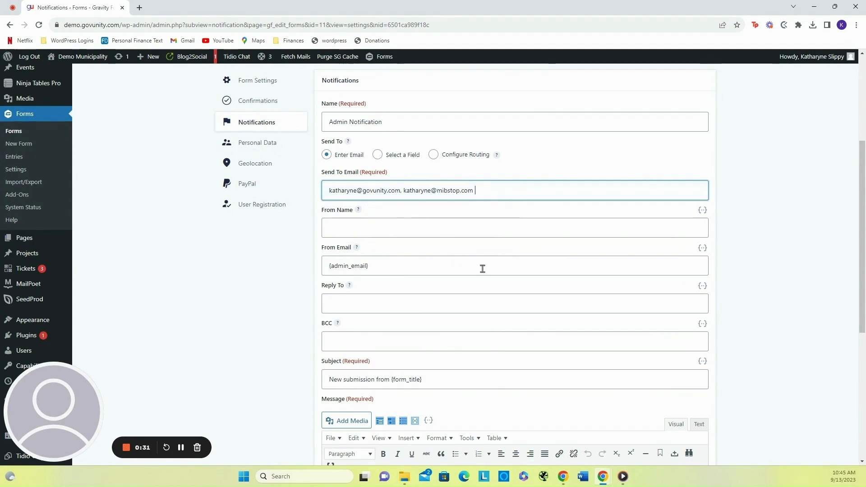
{"action": "scroll", "coordinate": [482, 269], "scroll_direction": "down", "scroll_amount": 1}
{"action": "scroll", "coordinate": [400, 202], "scroll_direction": "down", "scroll_amount": 4}
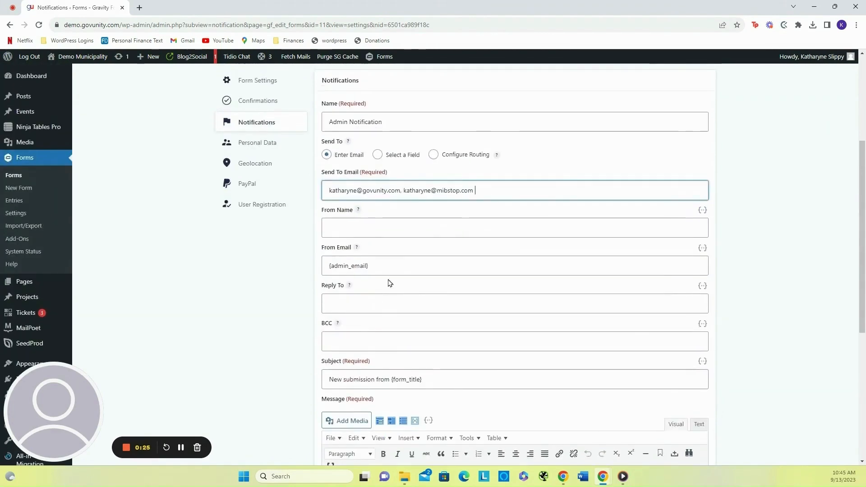
{"action": "scroll", "coordinate": [392, 218], "scroll_direction": "down", "scroll_amount": 6}
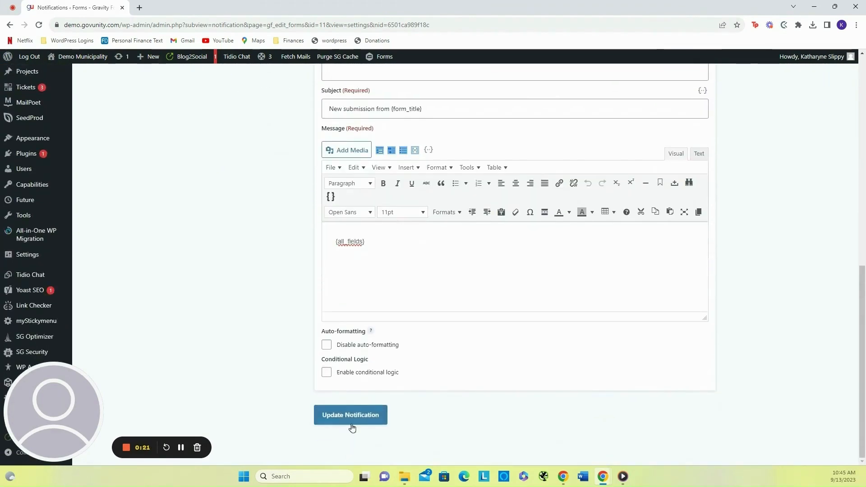
{"action": "left_click", "coordinate": [353, 423]}
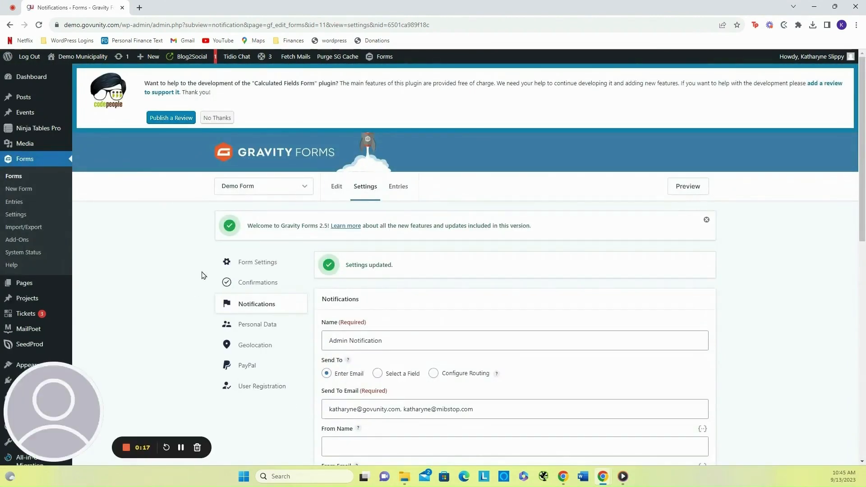
- Open the form editor for Demo Form and browse the available field types
{"action": "scroll", "coordinate": [185, 315], "scroll_direction": "down", "scroll_amount": 1}
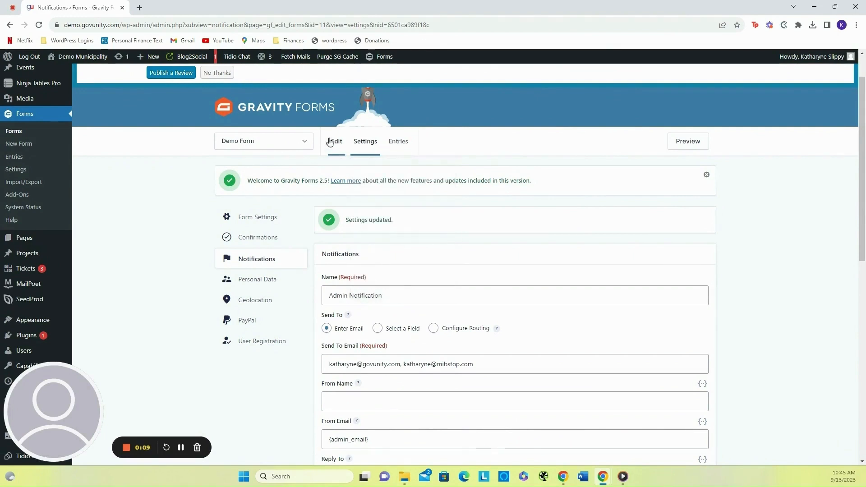
{"action": "left_click", "coordinate": [335, 142]}
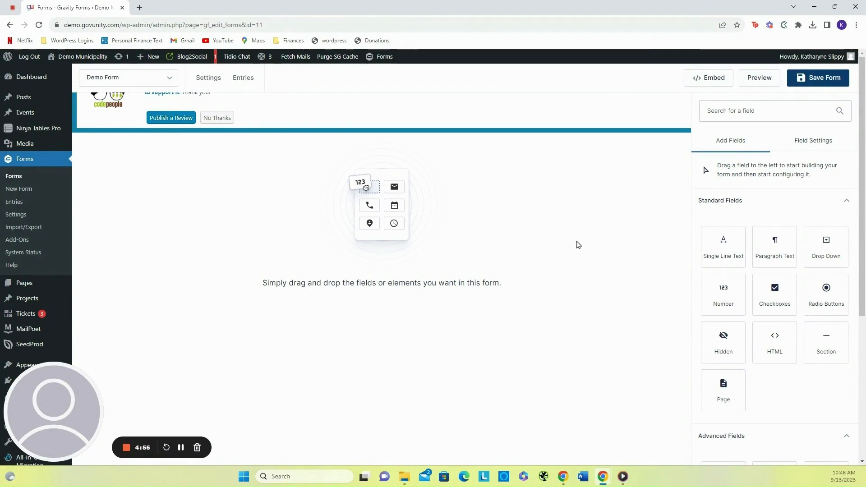
{"action": "scroll", "coordinate": [792, 261], "scroll_direction": "down", "scroll_amount": 15}
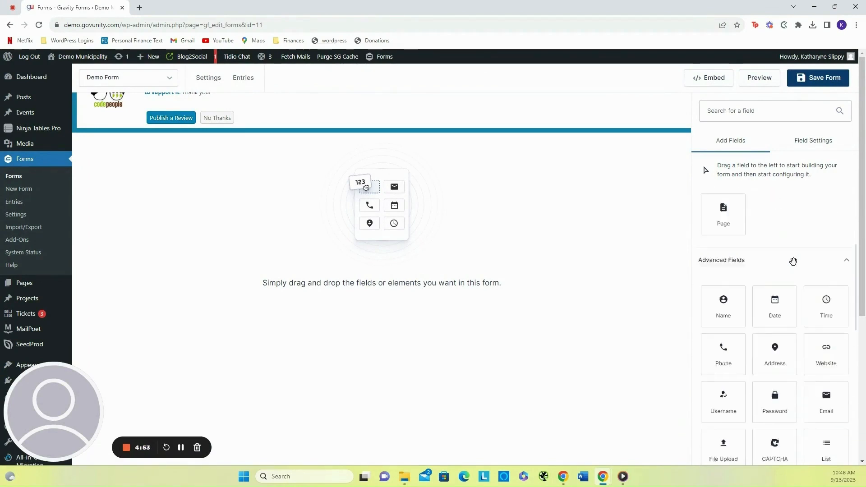
{"action": "scroll", "coordinate": [792, 261], "scroll_direction": "up", "scroll_amount": 12}
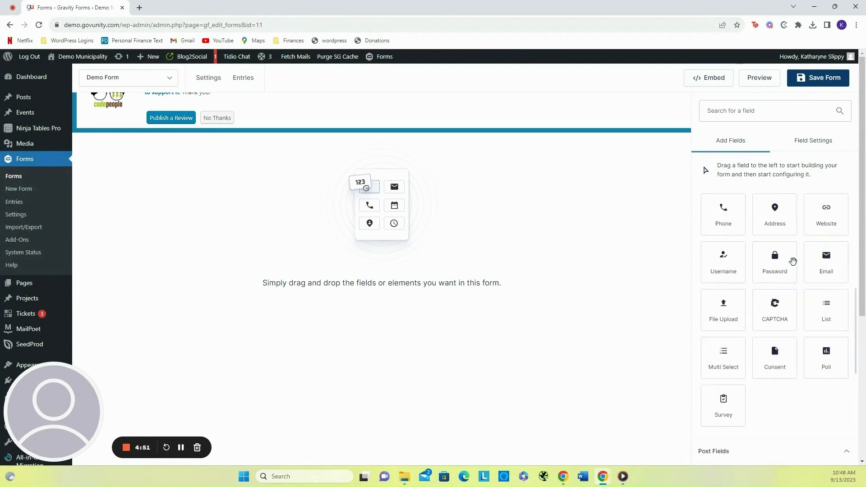
{"action": "scroll", "coordinate": [747, 207], "scroll_direction": "down", "scroll_amount": 5}
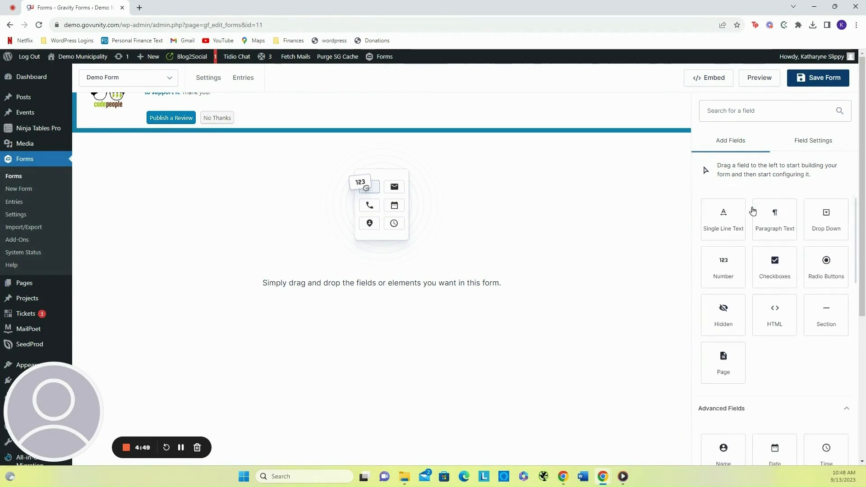
{"action": "scroll", "coordinate": [747, 208], "scroll_direction": "down", "scroll_amount": 8}
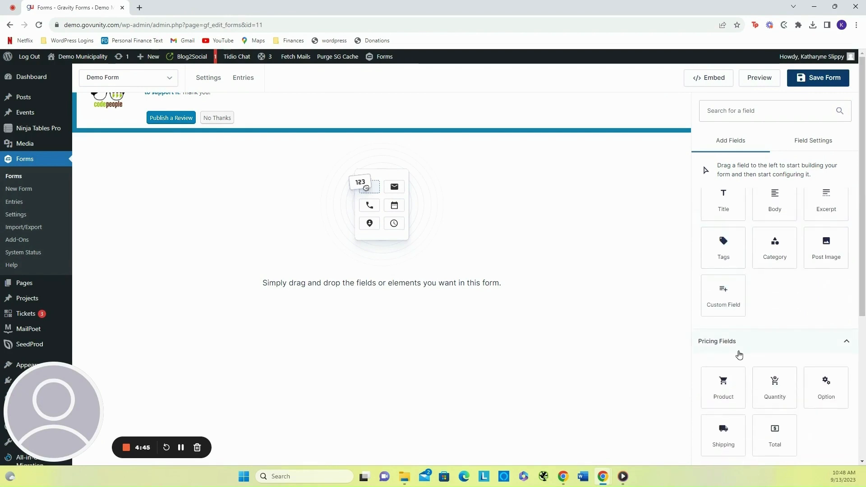
- Add a Name field from the Advanced Fields to the empty Demo Form
{"action": "scroll", "coordinate": [737, 355], "scroll_direction": "up", "scroll_amount": 10}
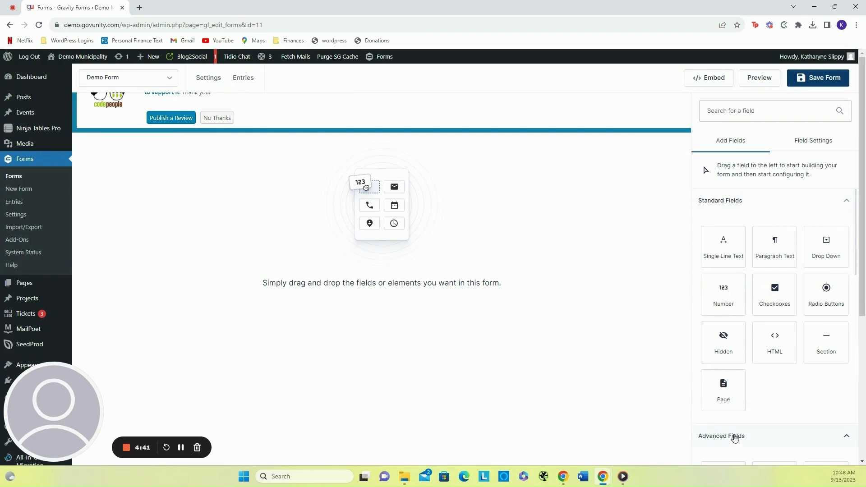
{"action": "scroll", "coordinate": [792, 395], "scroll_direction": "down", "scroll_amount": 2}
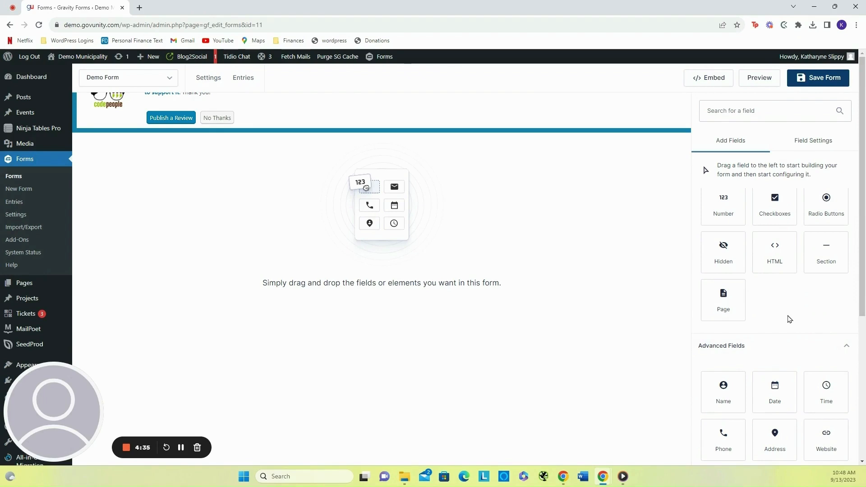
{"action": "scroll", "coordinate": [789, 319], "scroll_direction": "up", "scroll_amount": 3}
{"action": "scroll", "coordinate": [789, 319], "scroll_direction": "down", "scroll_amount": 1}
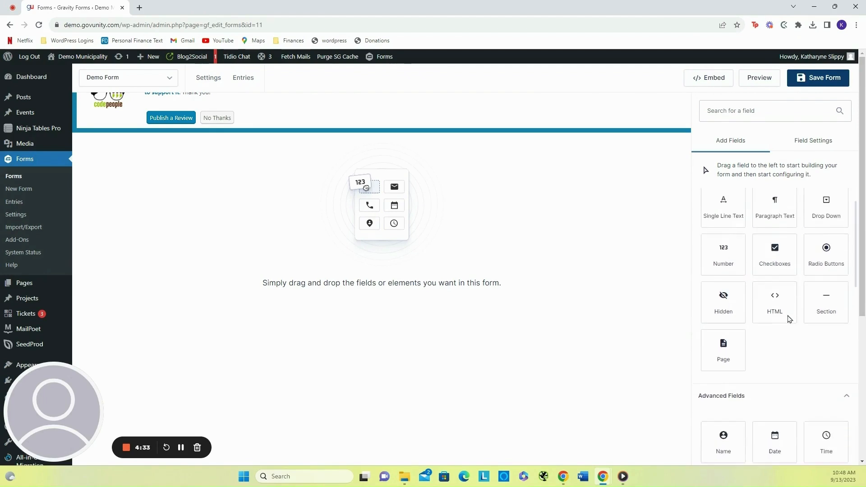
{"action": "scroll", "coordinate": [789, 319], "scroll_direction": "down", "scroll_amount": 2}
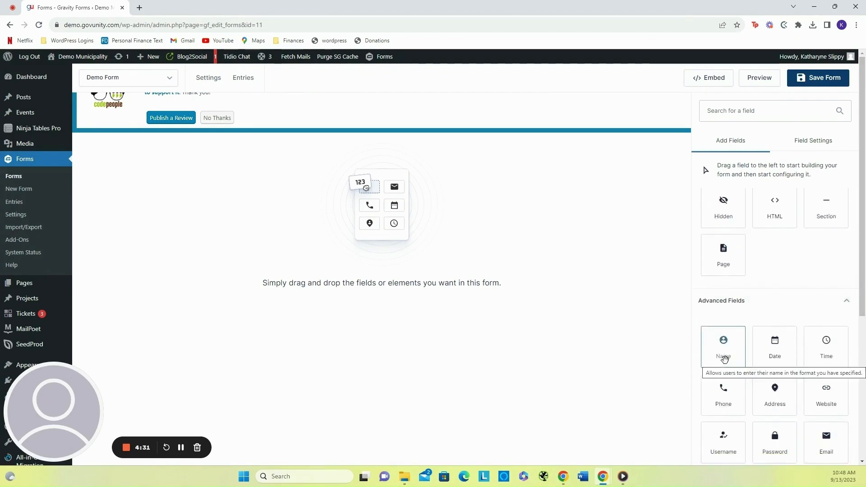
{"action": "left_click_drag", "start_coordinate": [724, 359], "coordinate": [279, 188]}
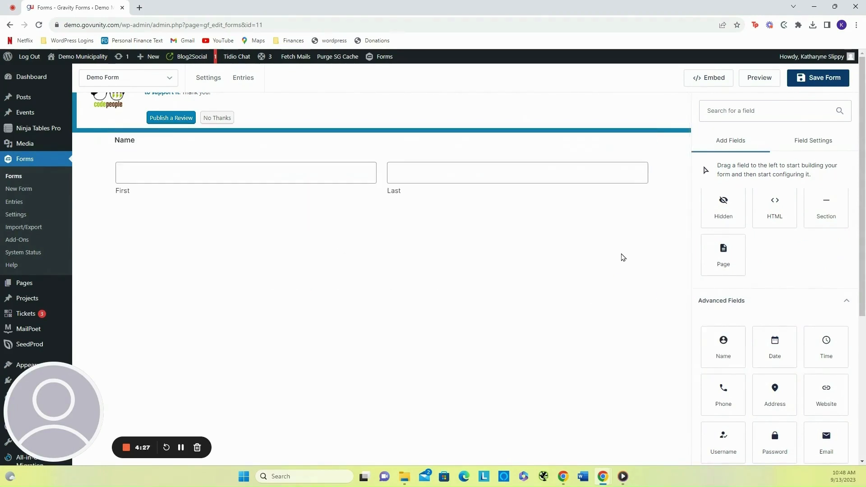
- Switch the Name field's Prefix, Middle and Suffix sub-fields on and then off again
{"action": "left_click", "coordinate": [172, 174]}
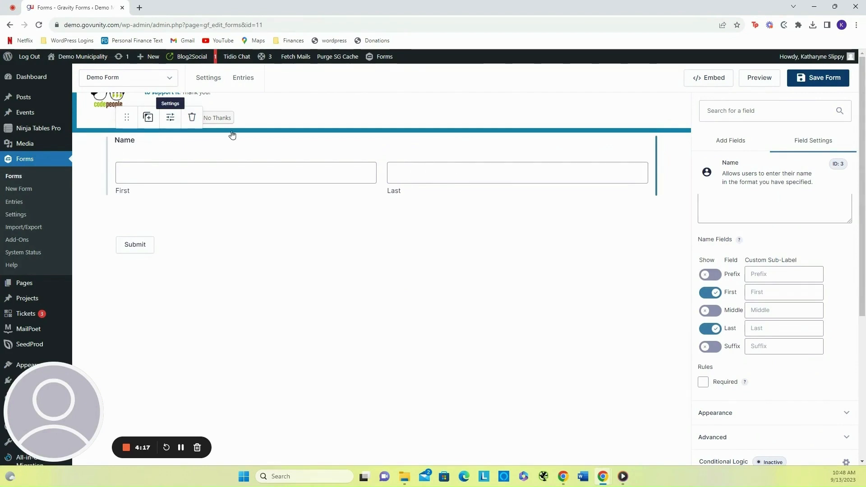
{"action": "scroll", "coordinate": [833, 383], "scroll_direction": "up", "scroll_amount": 2}
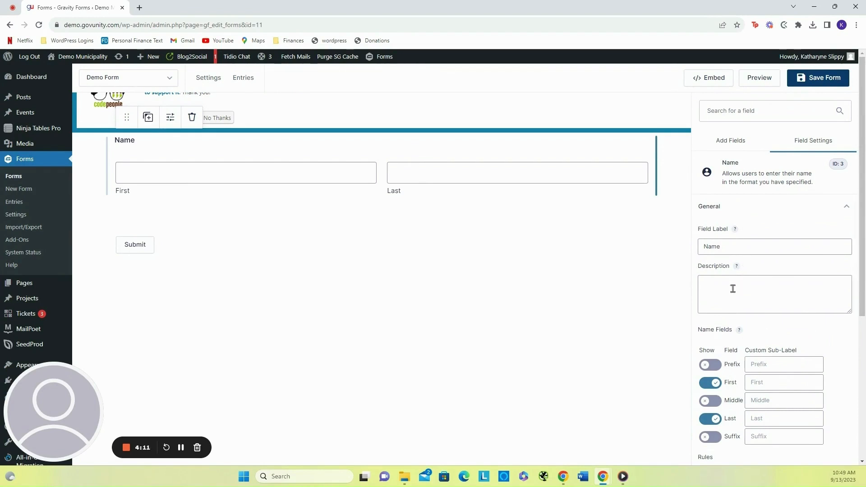
{"action": "scroll", "coordinate": [733, 289], "scroll_direction": "down", "scroll_amount": 2}
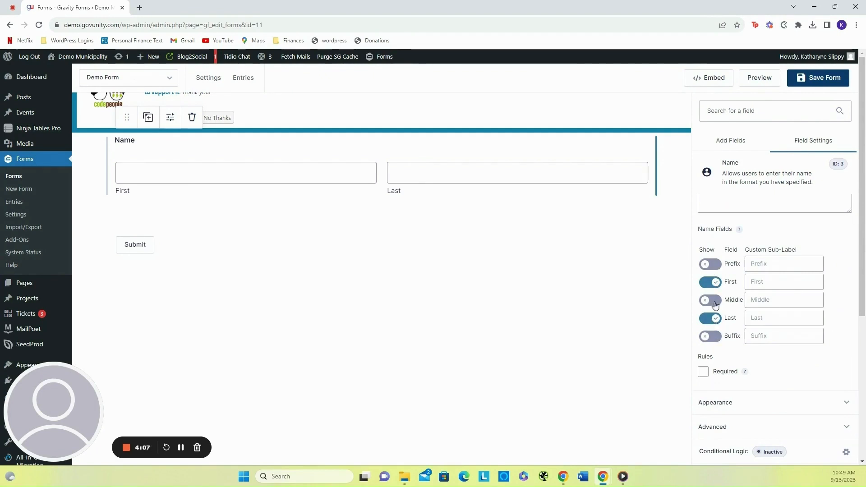
{"action": "left_click", "coordinate": [708, 265]}
{"action": "left_click", "coordinate": [710, 300]}
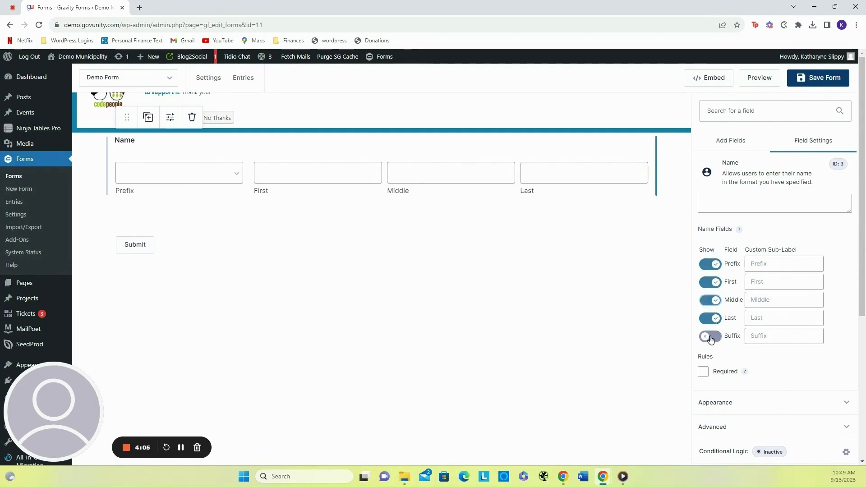
{"action": "left_click", "coordinate": [709, 336]}
{"action": "left_click", "coordinate": [711, 264]}
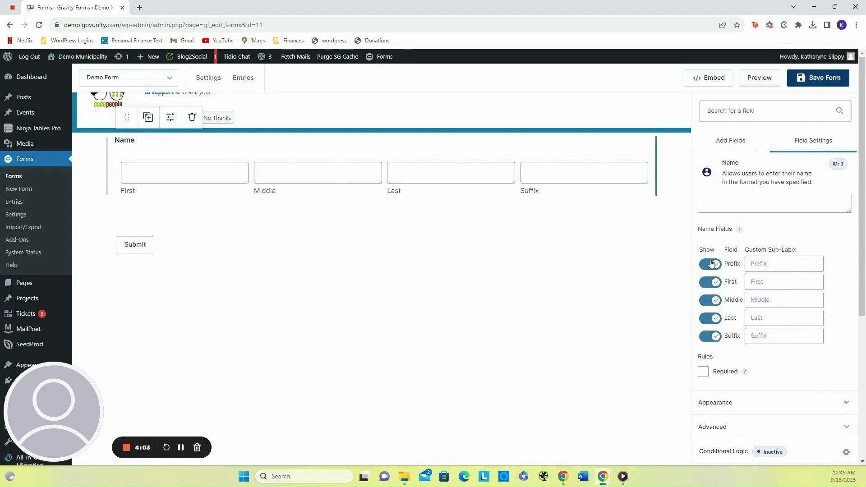
{"action": "left_click", "coordinate": [716, 301]}
{"action": "left_click", "coordinate": [710, 337]}
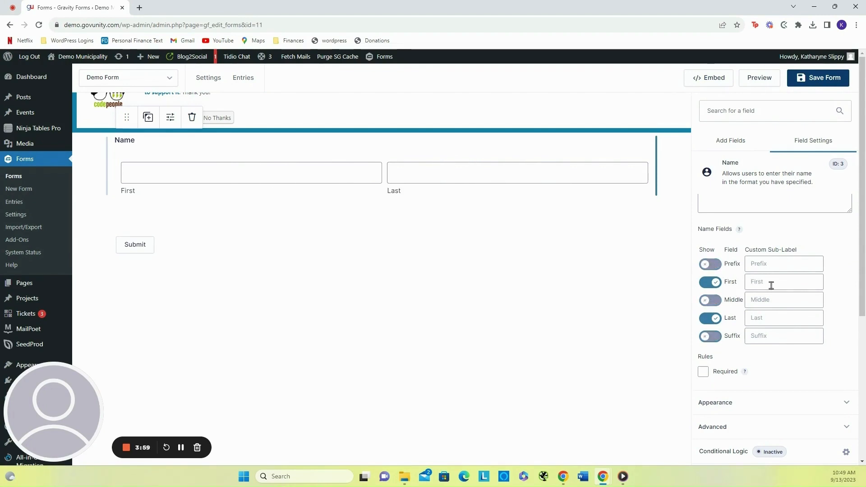
- Try a custom sub-label Second for the First name input, then clear it
{"action": "left_click", "coordinate": [784, 280]}
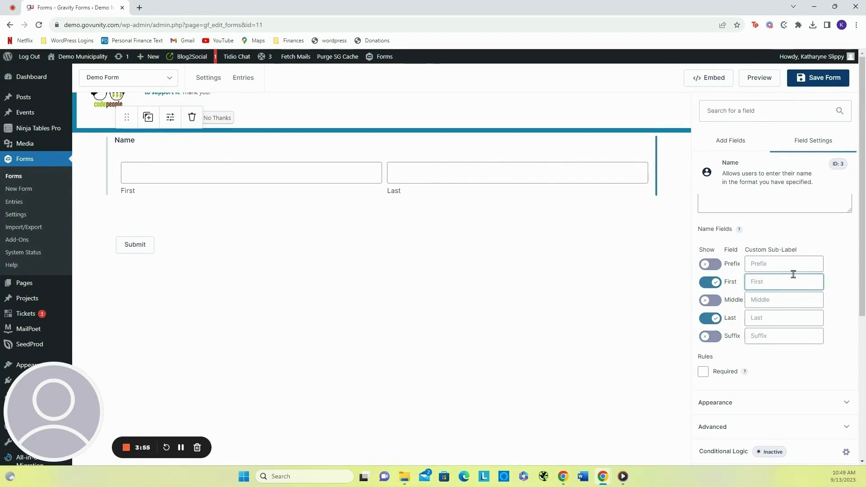
{"action": "type", "text": "Secound"}
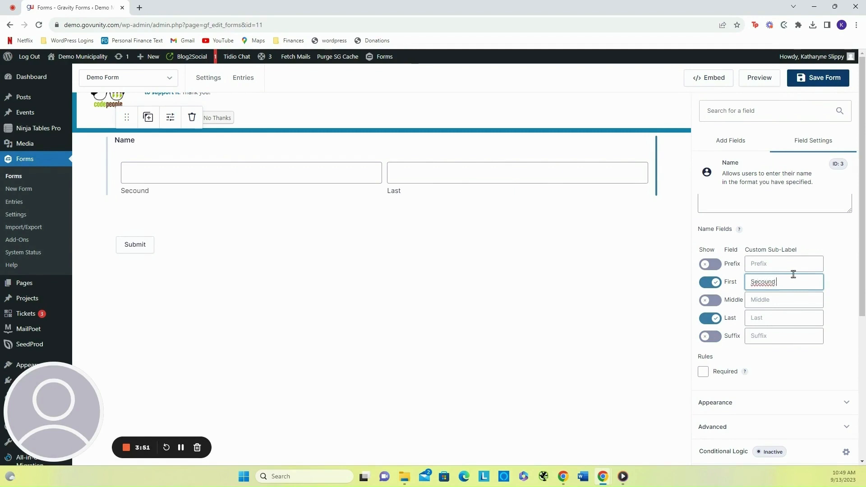
{"action": "right_click", "coordinate": [770, 282]}
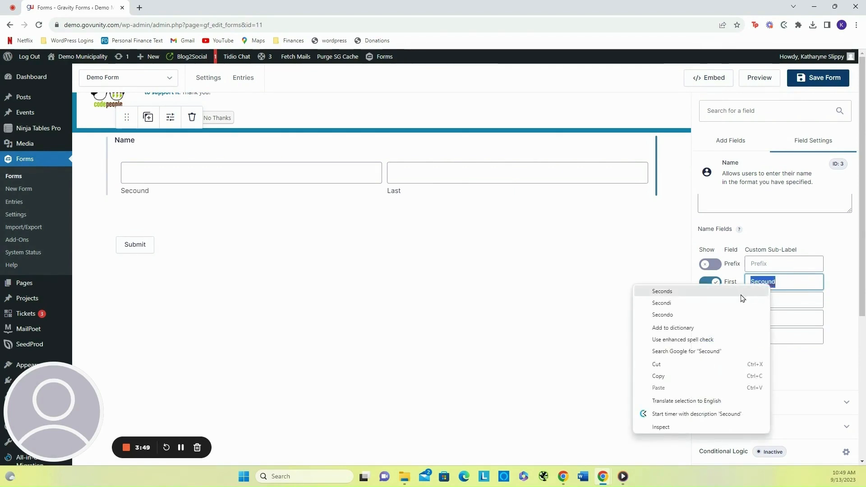
{"action": "left_click", "coordinate": [741, 293]}
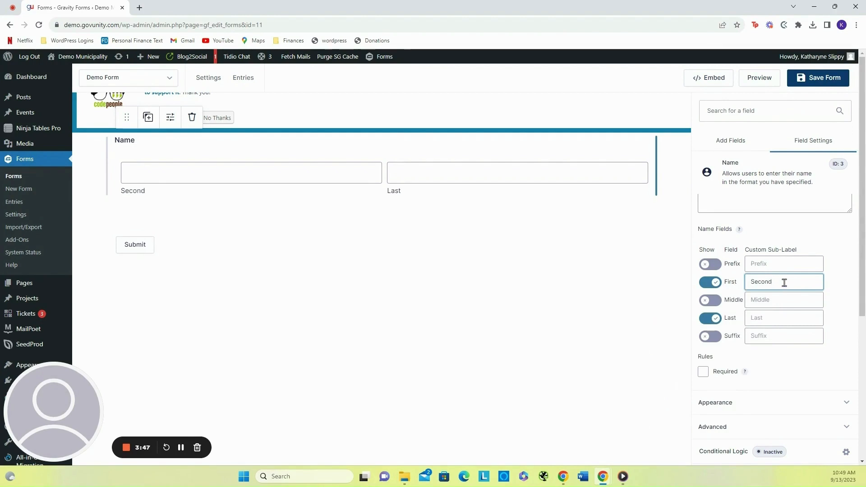
{"action": "double_click", "coordinate": [783, 282]}
{"action": "key", "text": "BackSpace"}
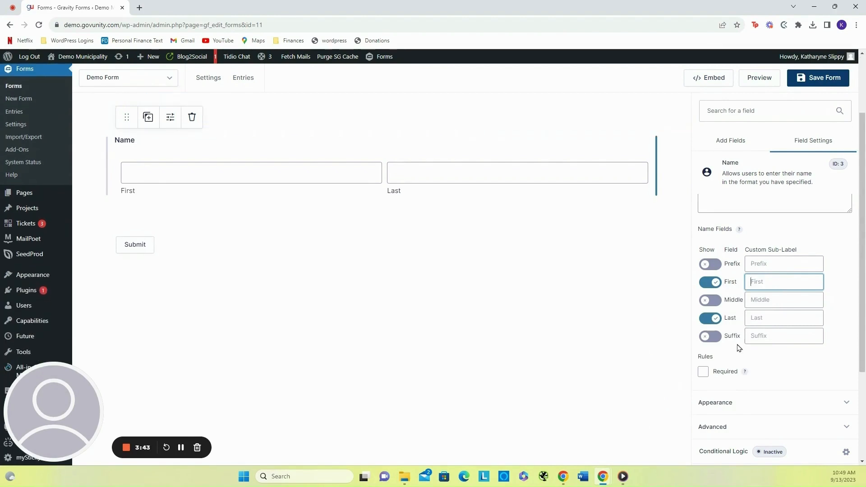
- Make the Name field required and expand its Appearance settings
{"action": "left_click", "coordinate": [703, 371]}
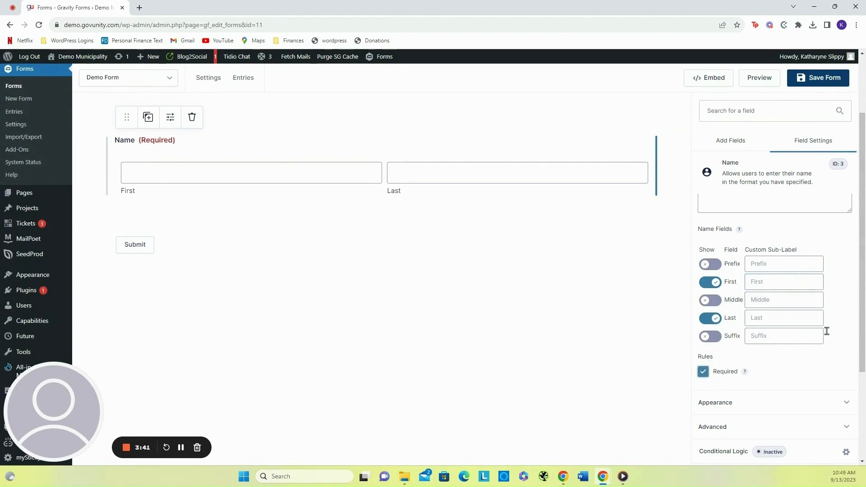
{"action": "scroll", "coordinate": [726, 353], "scroll_direction": "down", "scroll_amount": 2}
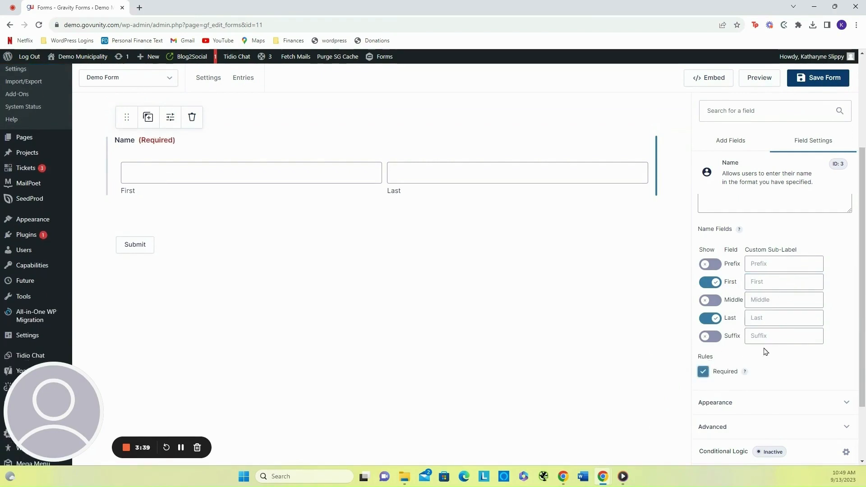
{"action": "left_click", "coordinate": [799, 405]}
- Switch the Field Label Visibility to Hidden and back to Visible (Top aligned)
{"action": "scroll", "coordinate": [818, 348], "scroll_direction": "down", "scroll_amount": 1}
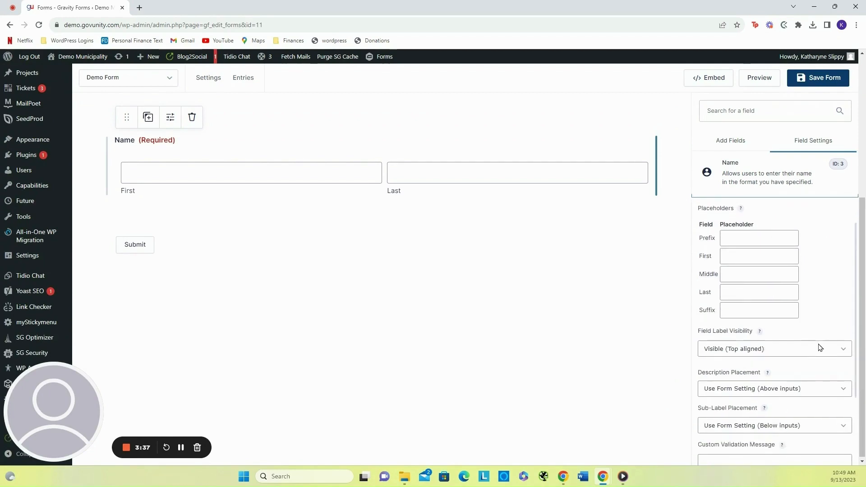
{"action": "scroll", "coordinate": [818, 347], "scroll_direction": "down", "scroll_amount": 1}
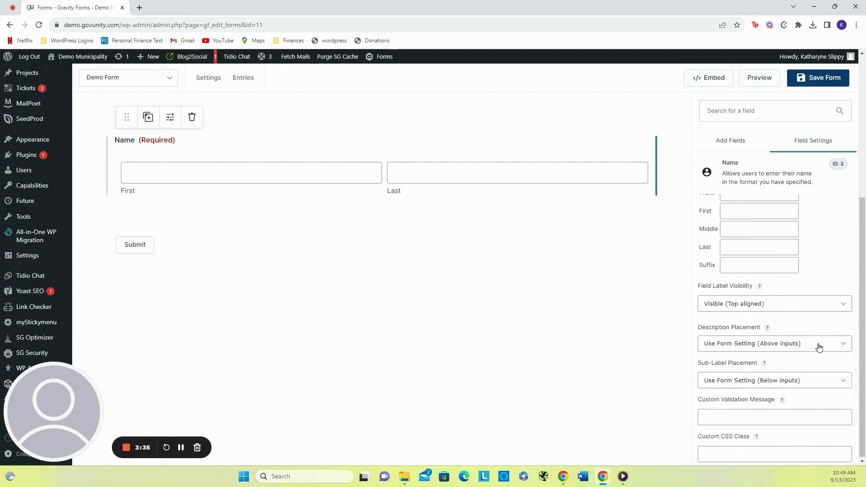
{"action": "scroll", "coordinate": [819, 347], "scroll_direction": "down", "scroll_amount": 1}
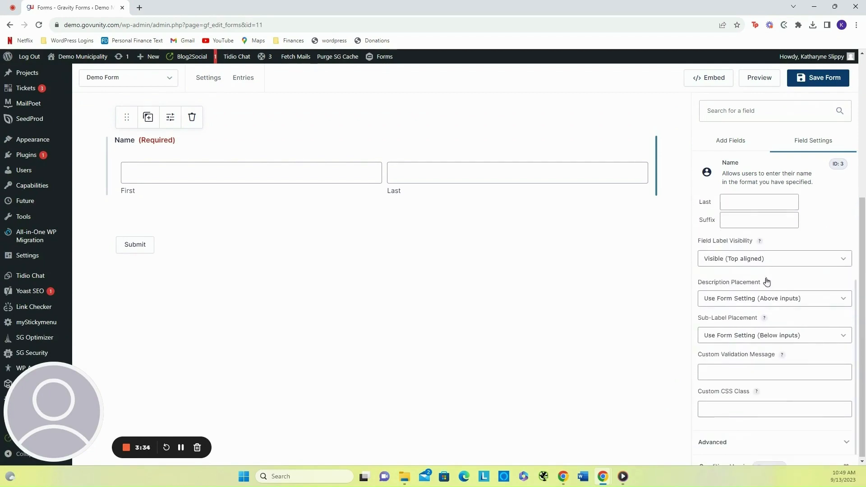
{"action": "left_click", "coordinate": [732, 262]}
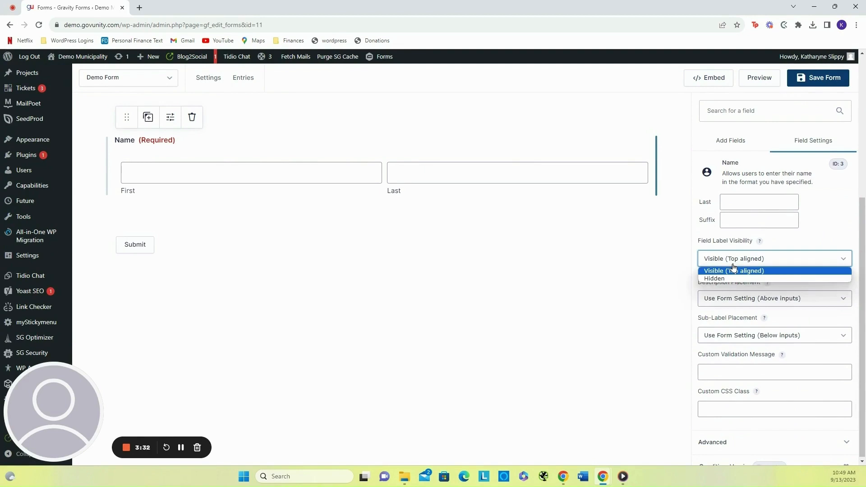
{"action": "left_click", "coordinate": [730, 278]}
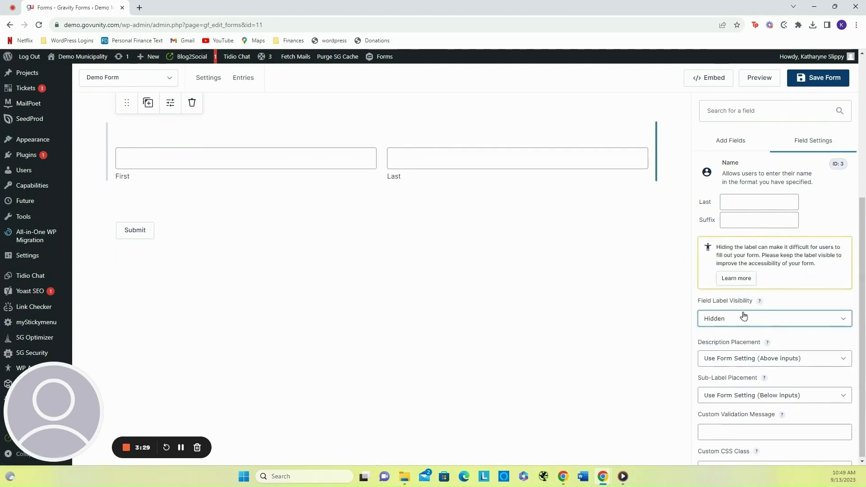
{"action": "left_click", "coordinate": [737, 318]}
{"action": "left_click", "coordinate": [733, 333]}
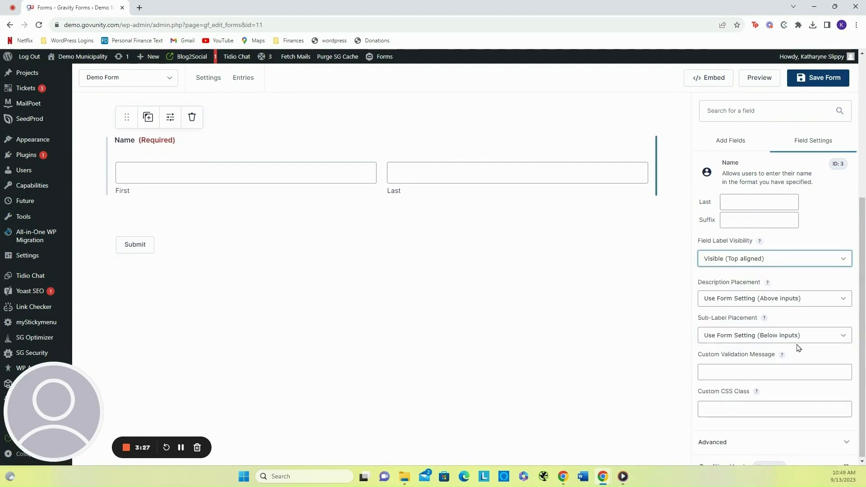
- Try Description Placement Below inputs and Above inputs, then restore Use Form Setting (Above inputs)
{"action": "left_click", "coordinate": [792, 305]}
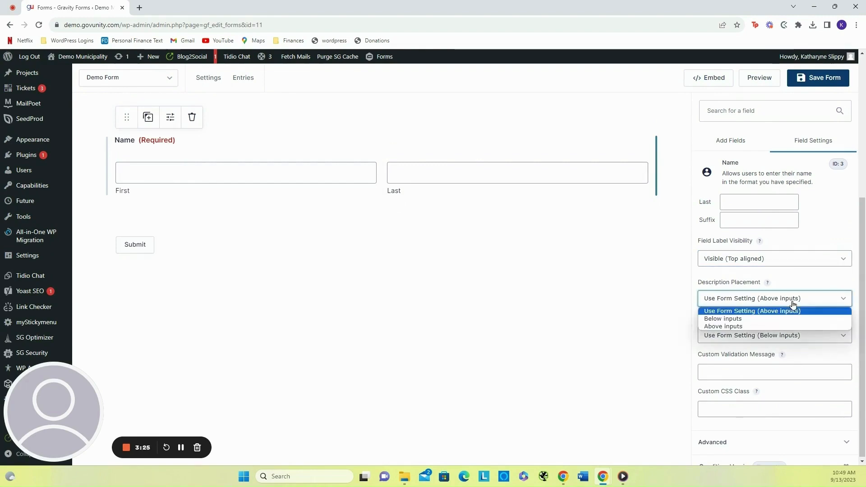
{"action": "left_click", "coordinate": [769, 320]}
{"action": "left_click", "coordinate": [764, 299]}
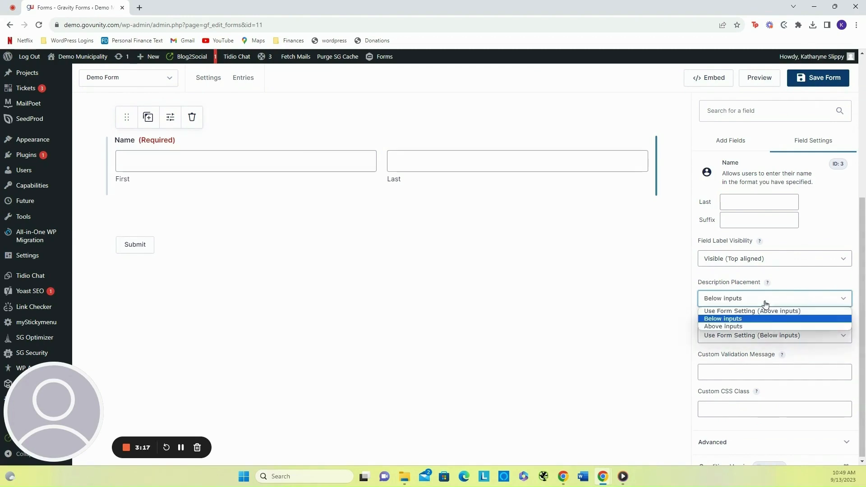
{"action": "left_click", "coordinate": [760, 325]}
{"action": "left_click", "coordinate": [743, 303]}
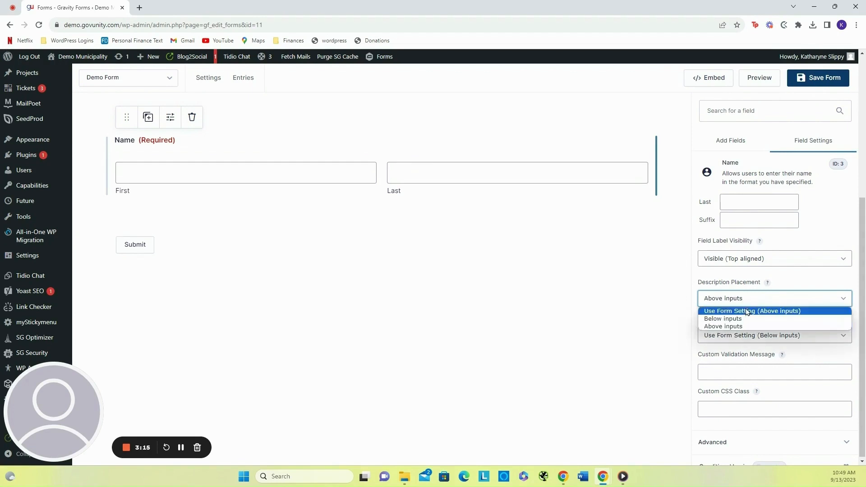
{"action": "left_click", "coordinate": [747, 311]}
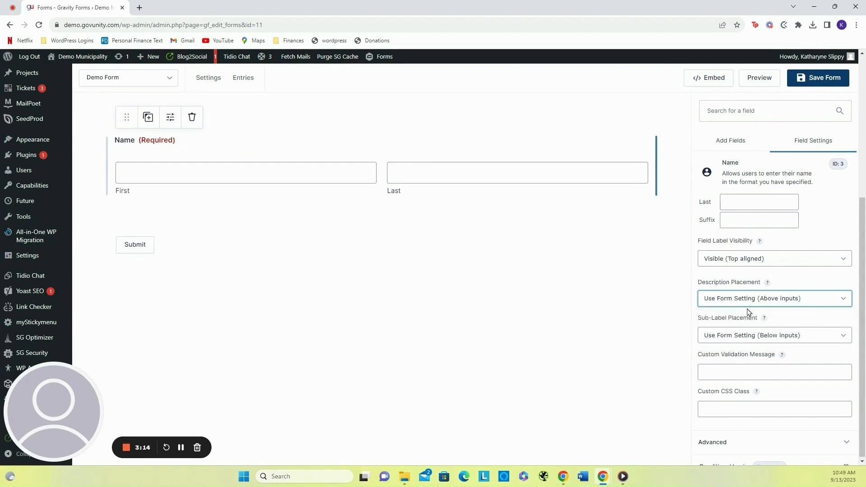
- Try Sub-Label Placement Above inputs, then restore Use Form Setting (Below inputs)
{"action": "left_click", "coordinate": [747, 339]}
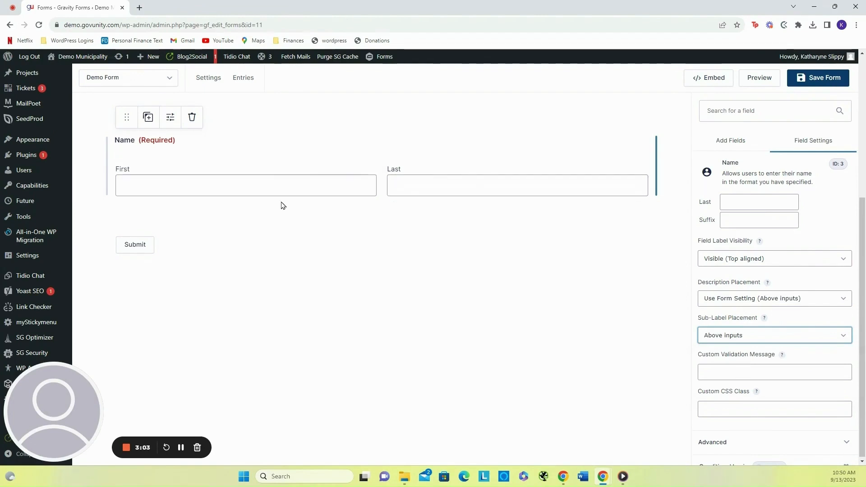
{"action": "left_click", "coordinate": [792, 339]}
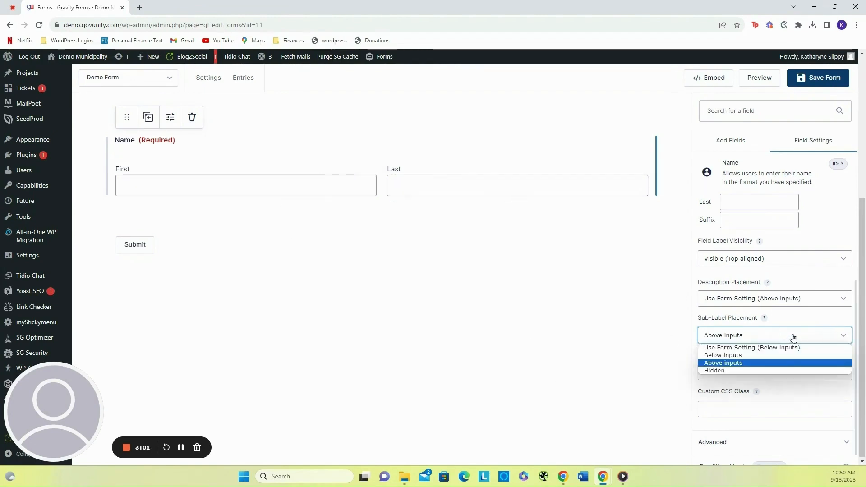
{"action": "left_click", "coordinate": [773, 347]}
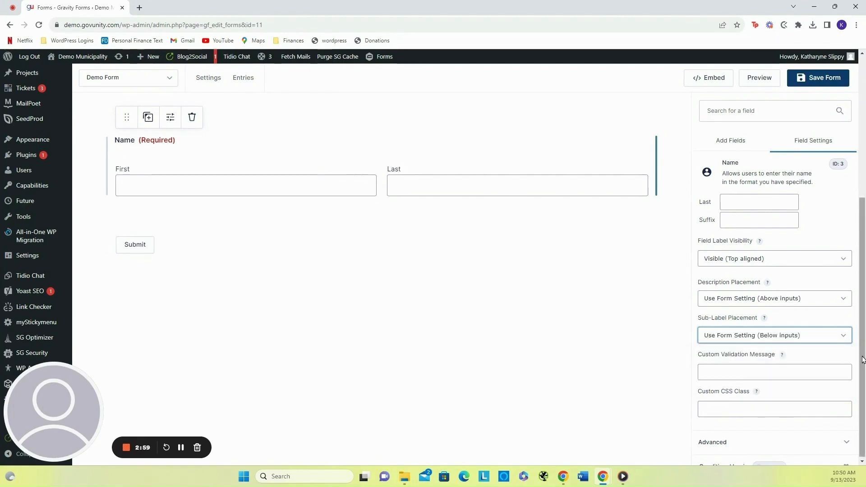
- Expand the Name field's Advanced settings, open Conditional Logic and enable it
{"action": "scroll", "coordinate": [765, 374], "scroll_direction": "down", "scroll_amount": 1}
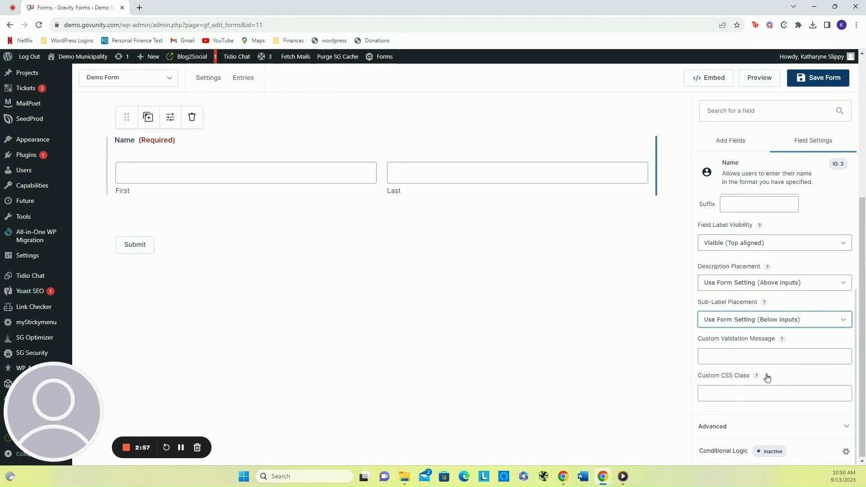
{"action": "left_click", "coordinate": [801, 430]}
{"action": "scroll", "coordinate": [832, 321], "scroll_direction": "down", "scroll_amount": 2}
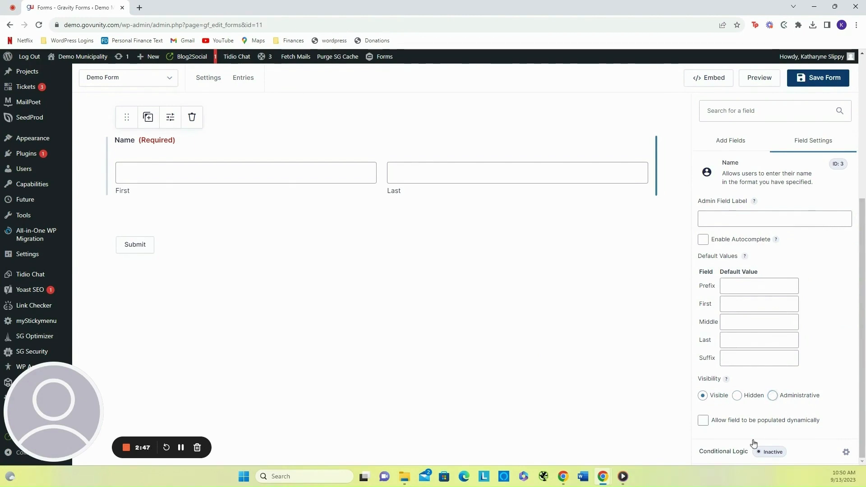
{"action": "left_click", "coordinate": [793, 457]}
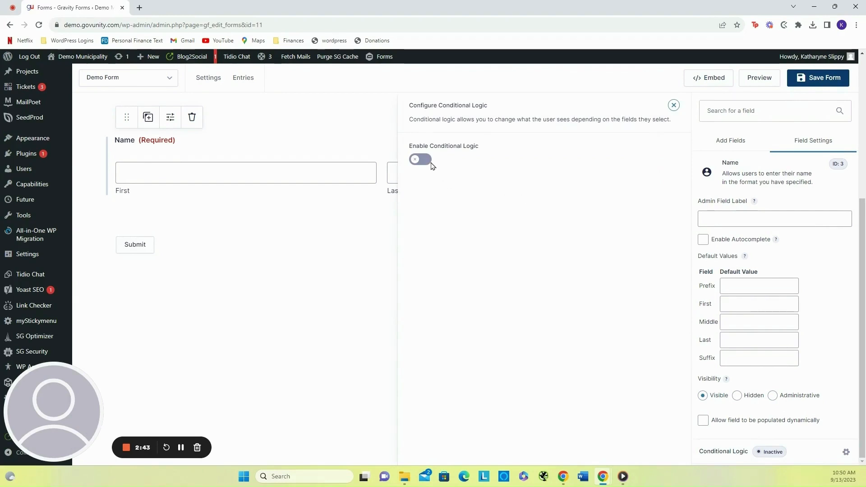
{"action": "left_click", "coordinate": [415, 161]}
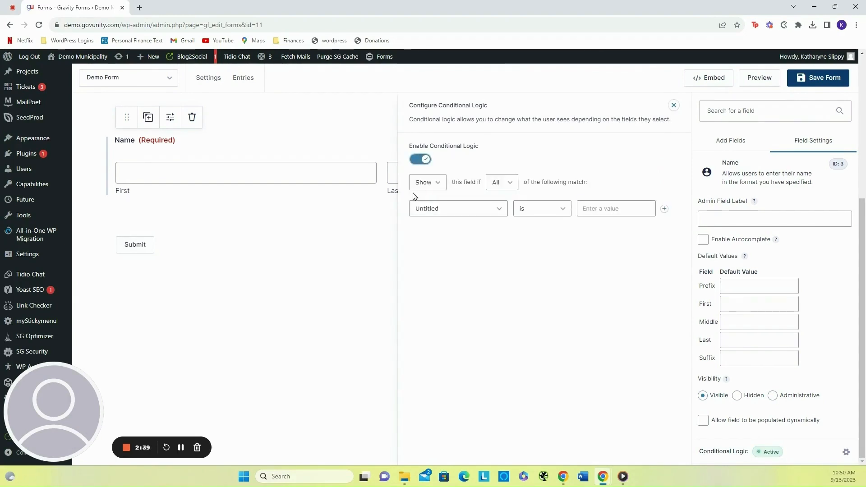
- Set the Name field's conditional logic to Show this field if All of the following match, and close the logic panel
{"action": "left_click", "coordinate": [437, 188]}
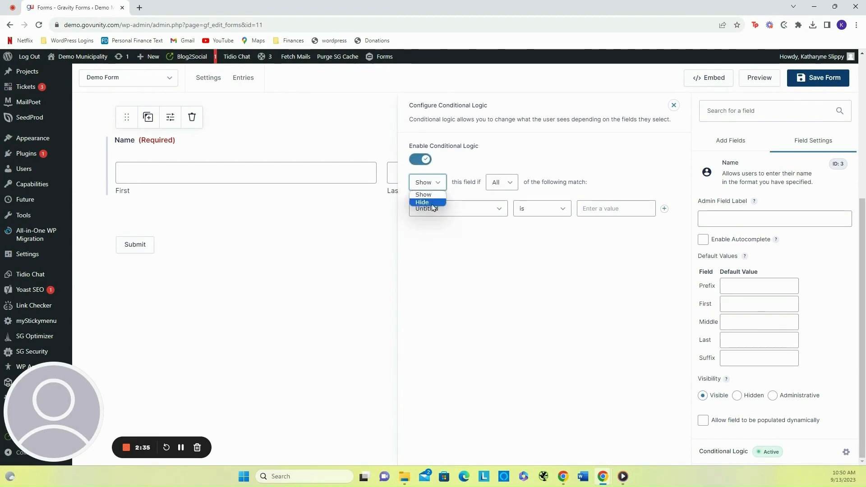
{"action": "left_click", "coordinate": [436, 182]}
{"action": "left_click", "coordinate": [504, 188]}
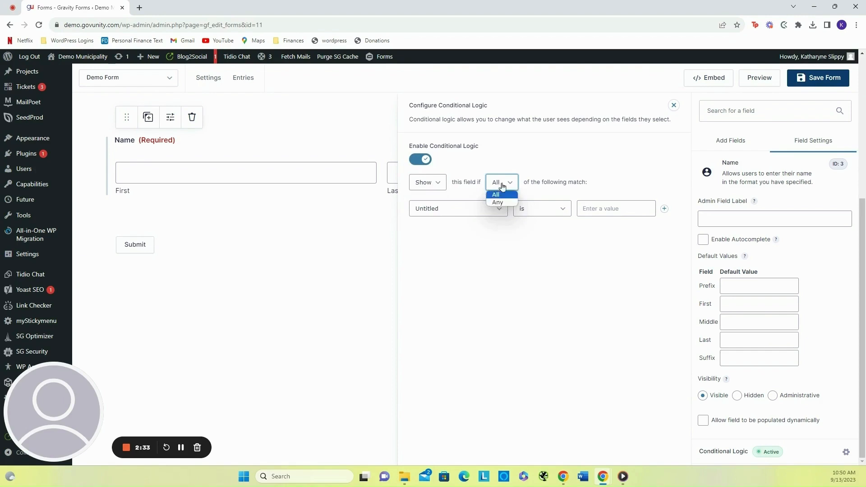
{"action": "left_click", "coordinate": [498, 192]}
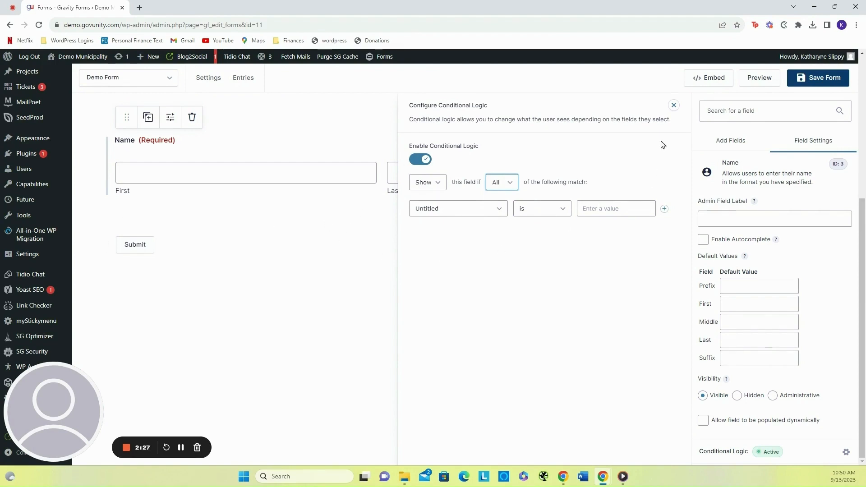
{"action": "left_click", "coordinate": [674, 106]}
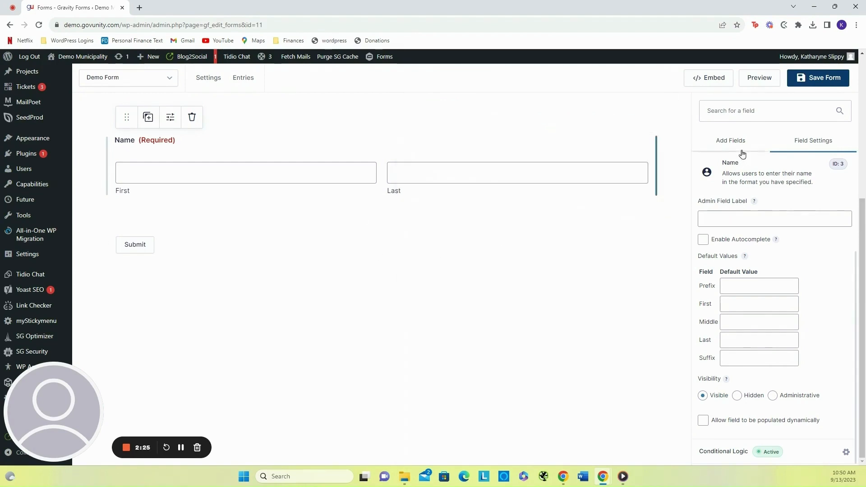
- Add a Phone field below the Name field
{"action": "left_click", "coordinate": [739, 148]}
{"action": "scroll", "coordinate": [775, 358], "scroll_direction": "down", "scroll_amount": 1}
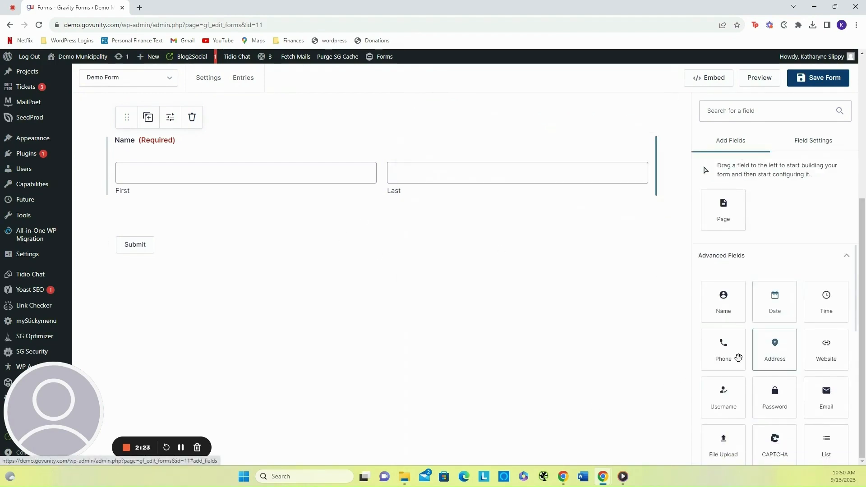
{"action": "left_click_drag", "start_coordinate": [731, 356], "coordinate": [255, 227]}
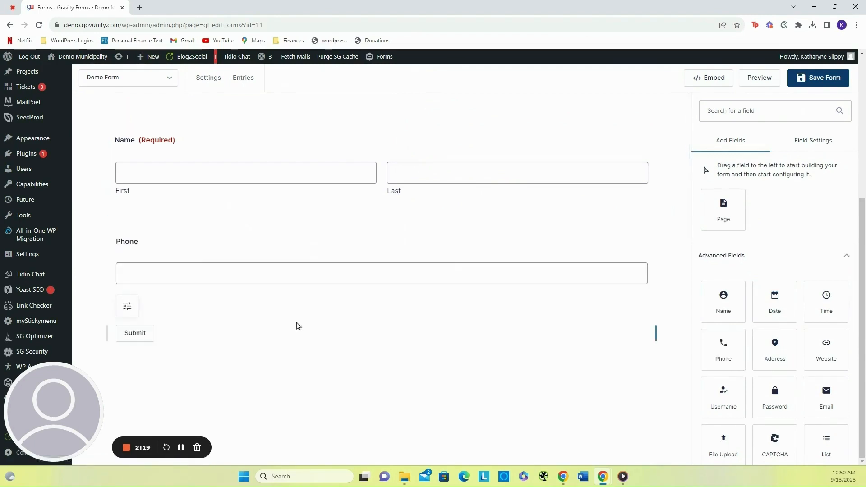
- Open the Phone field's appearance settings and try Field Size Small and Medium, then restore Large
{"action": "left_click_drag", "start_coordinate": [135, 244], "coordinate": [151, 248]}
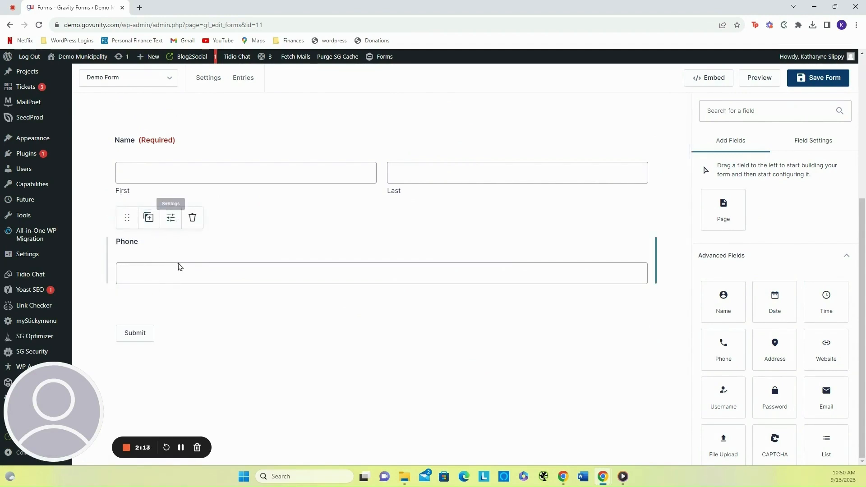
{"action": "left_click", "coordinate": [170, 217]}
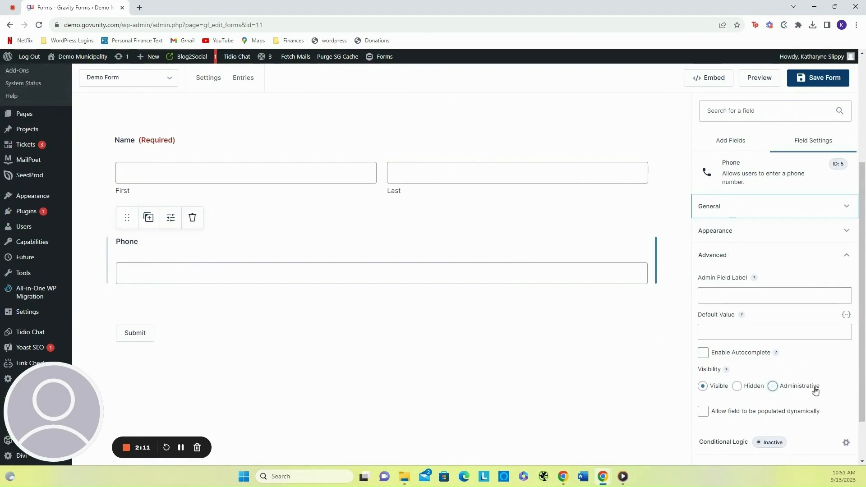
{"action": "left_click", "coordinate": [848, 241]}
{"action": "scroll", "coordinate": [811, 323], "scroll_direction": "down", "scroll_amount": 2}
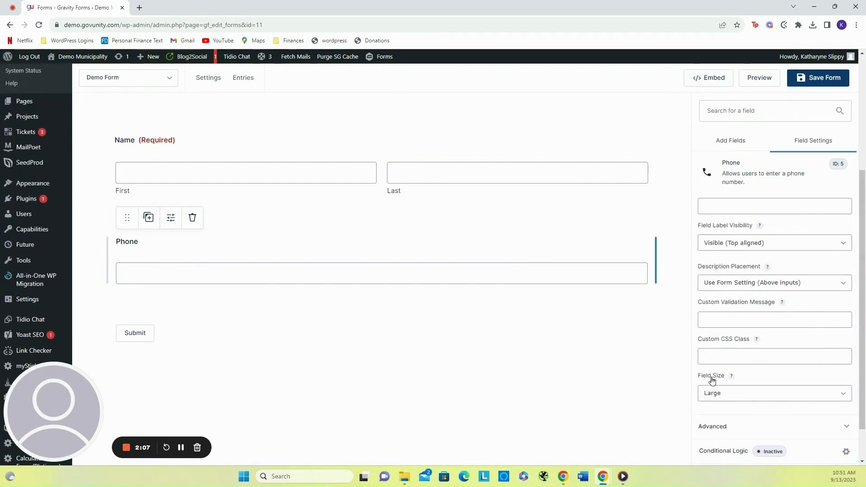
{"action": "left_click", "coordinate": [711, 393]}
{"action": "left_click", "coordinate": [735, 405]}
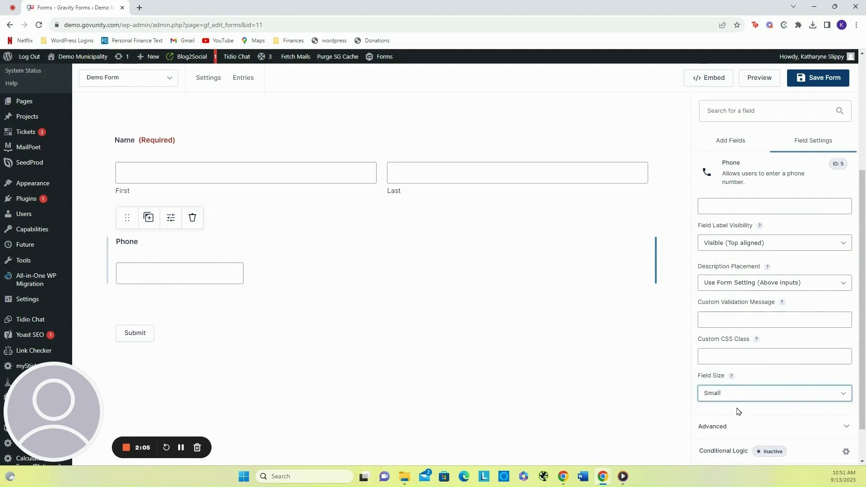
{"action": "left_click", "coordinate": [733, 396]}
{"action": "left_click", "coordinate": [723, 412]}
{"action": "left_click", "coordinate": [726, 401]}
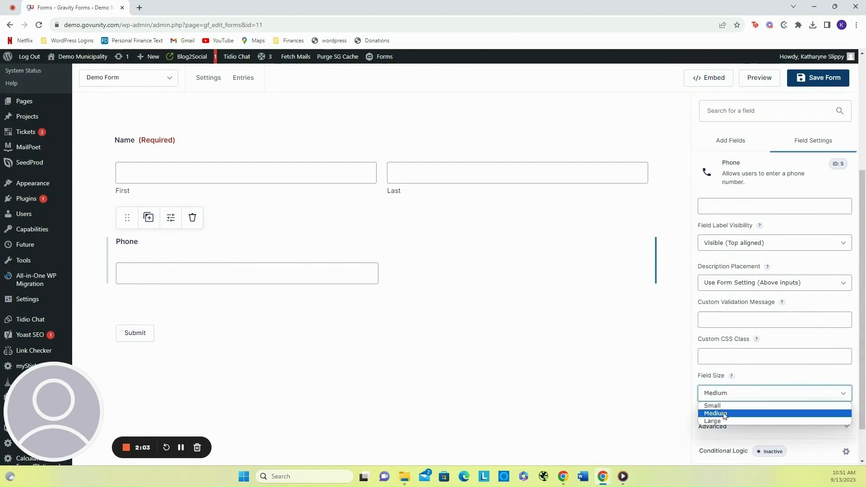
{"action": "left_click", "coordinate": [723, 420]}
- Add an Email field beside the Phone field on the same row
{"action": "scroll", "coordinate": [757, 378], "scroll_direction": "up", "scroll_amount": 2}
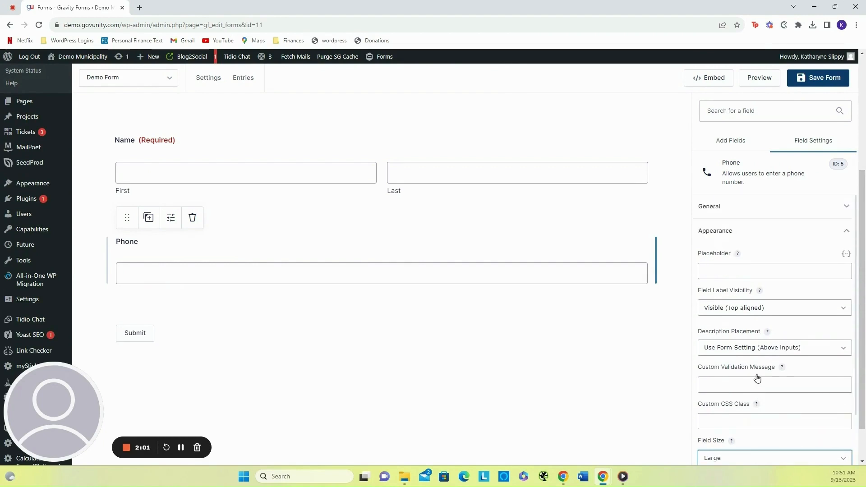
{"action": "left_click", "coordinate": [744, 143]}
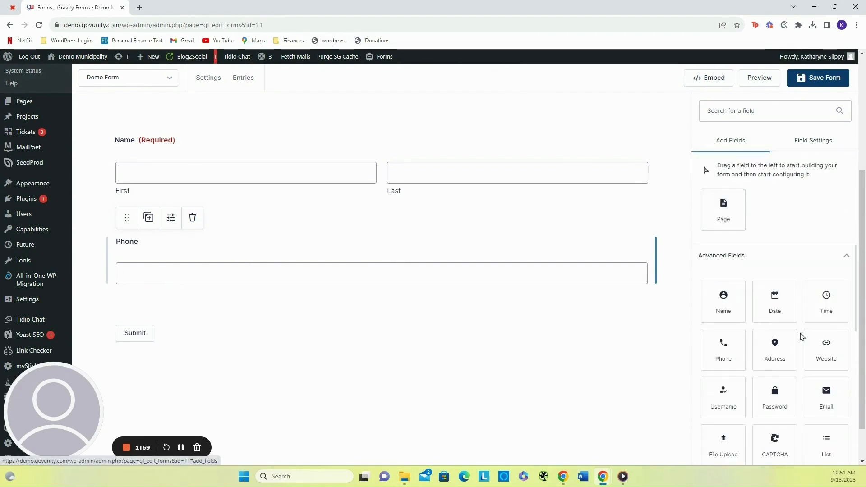
{"action": "left_click_drag", "start_coordinate": [819, 396], "coordinate": [654, 259]}
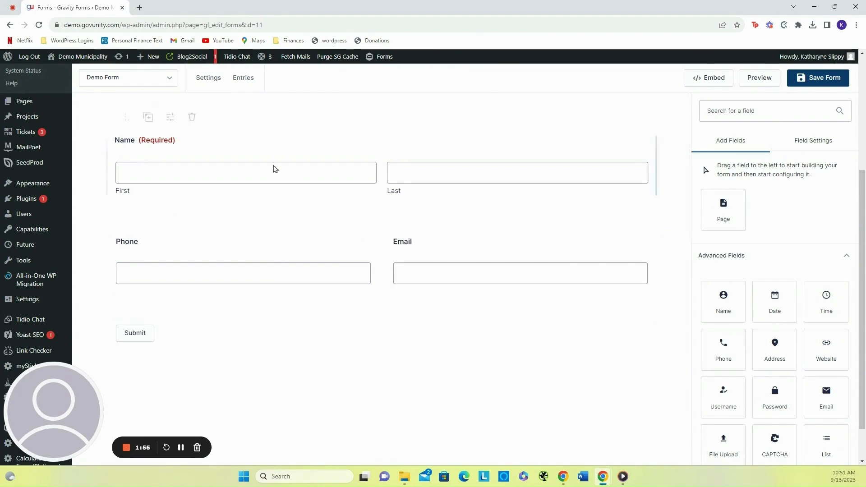
- Add a Date field below the Phone row and set its label to Date of Contact
{"action": "scroll", "coordinate": [779, 378], "scroll_direction": "up", "scroll_amount": 1}
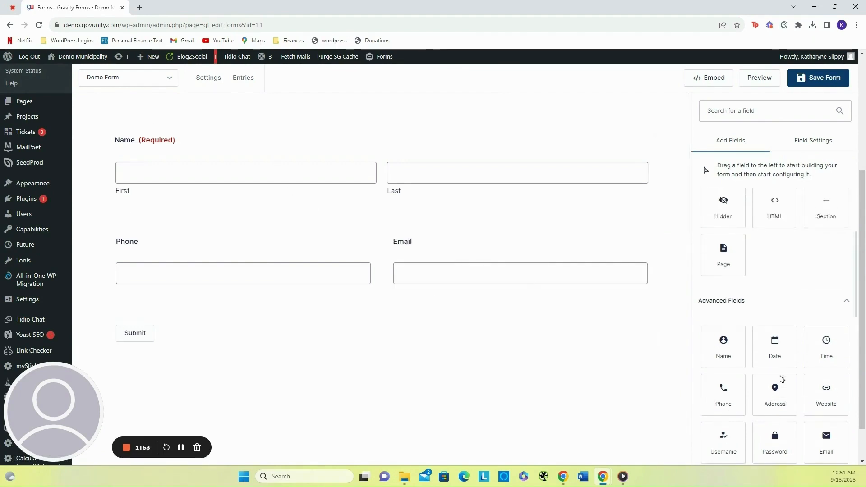
{"action": "scroll", "coordinate": [778, 357], "scroll_direction": "down", "scroll_amount": 1}
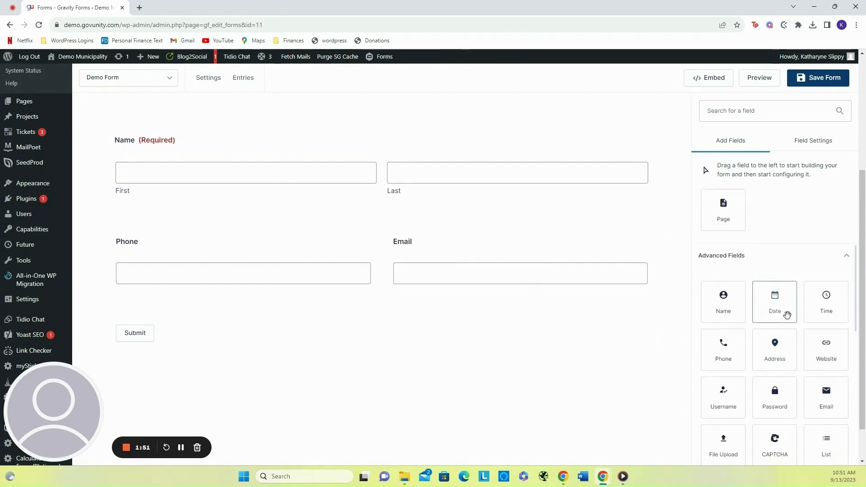
{"action": "left_click_drag", "start_coordinate": [784, 313], "coordinate": [149, 329]}
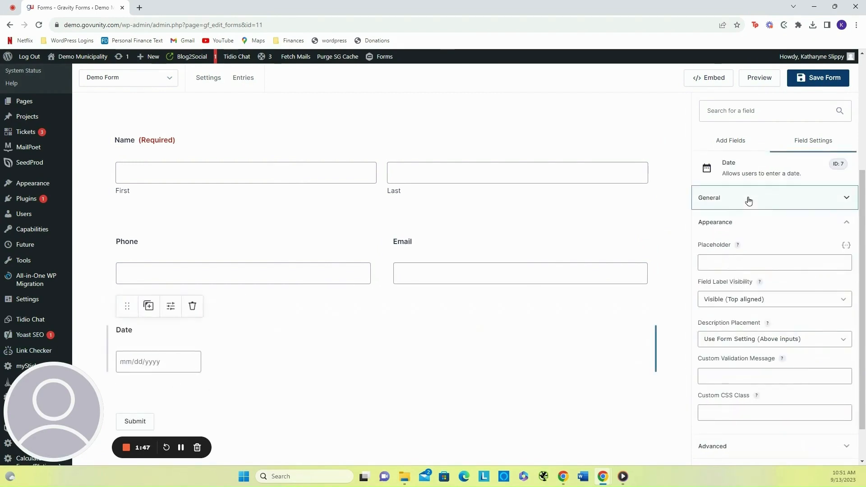
{"action": "left_click", "coordinate": [749, 200]}
{"action": "left_click", "coordinate": [748, 237]}
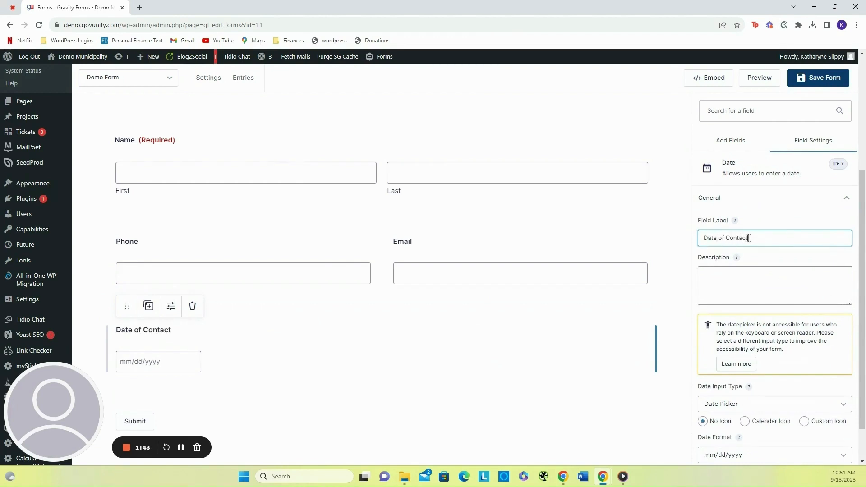
- Try the Date Field and Date Picker input types, then set the Date of Contact input type to Date Drop Down
{"action": "scroll", "coordinate": [752, 245], "scroll_direction": "down", "scroll_amount": 2}
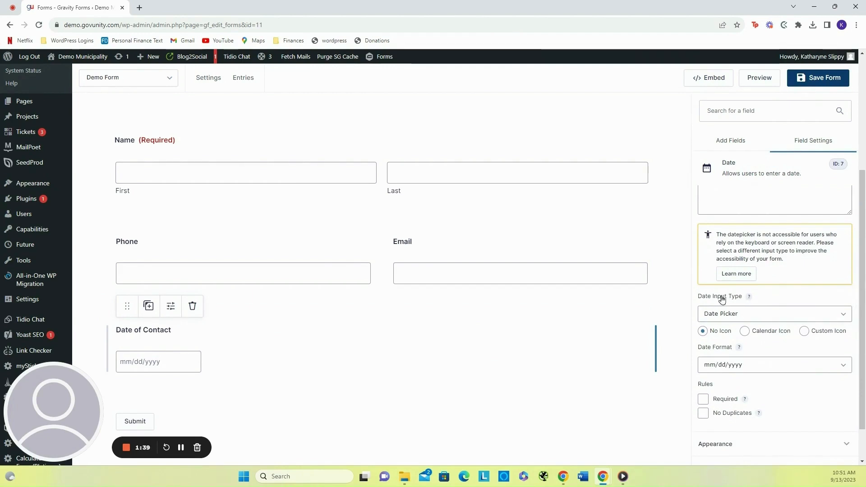
{"action": "left_click", "coordinate": [766, 314]}
{"action": "left_click", "coordinate": [762, 326]}
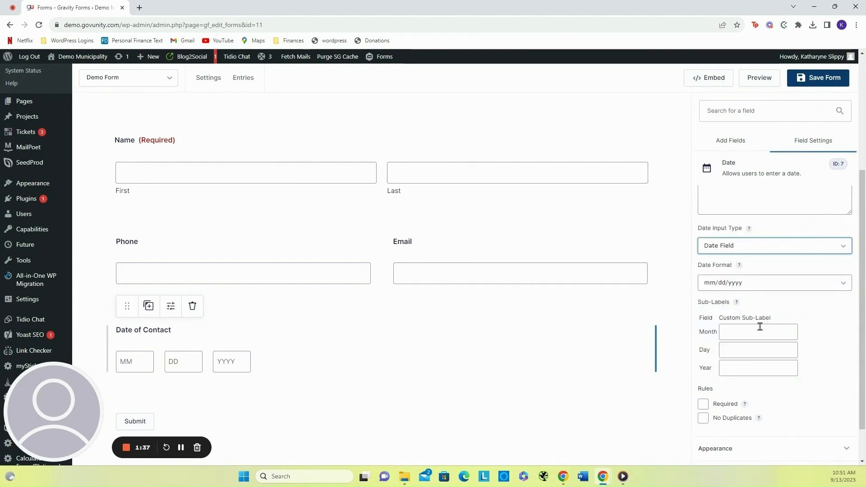
{"action": "left_click", "coordinate": [752, 284]}
{"action": "left_click", "coordinate": [730, 245]}
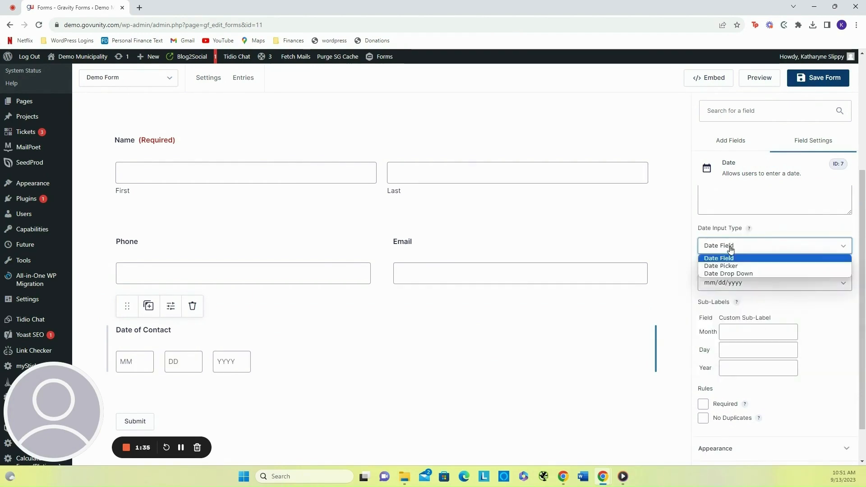
{"action": "left_click", "coordinate": [740, 265]}
{"action": "left_click", "coordinate": [738, 322]}
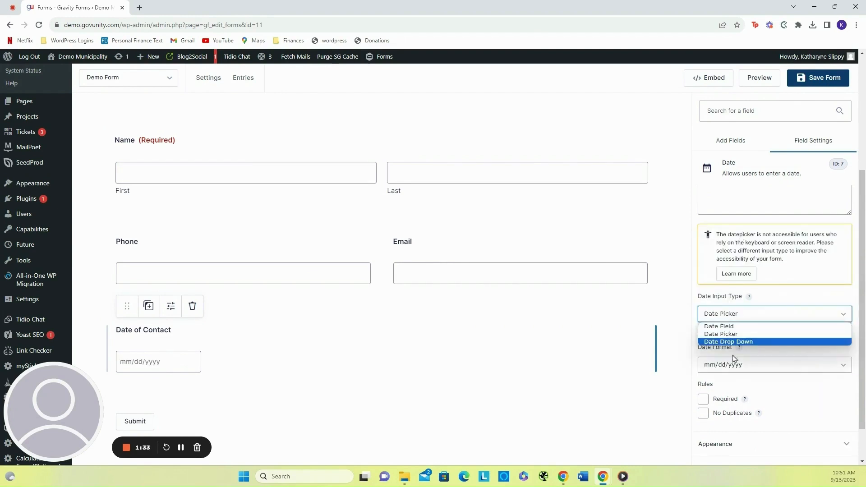
{"action": "left_click", "coordinate": [732, 342]}
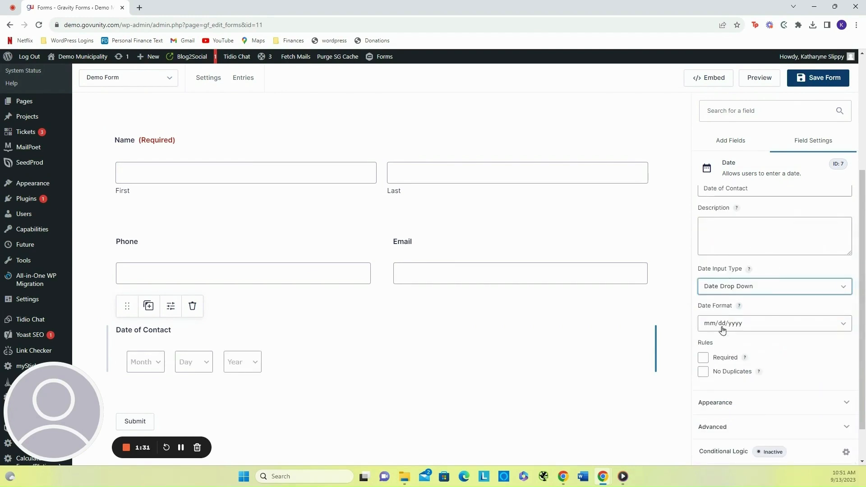
- Open the Date Format options for the Date of Contact field and keep mm/dd/yyyy
{"action": "scroll", "coordinate": [742, 297], "scroll_direction": "down", "scroll_amount": 1}
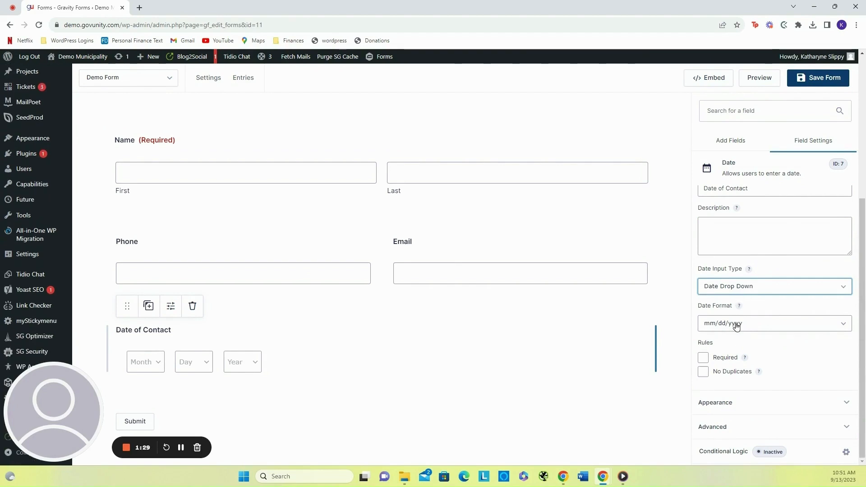
{"action": "left_click", "coordinate": [722, 328]}
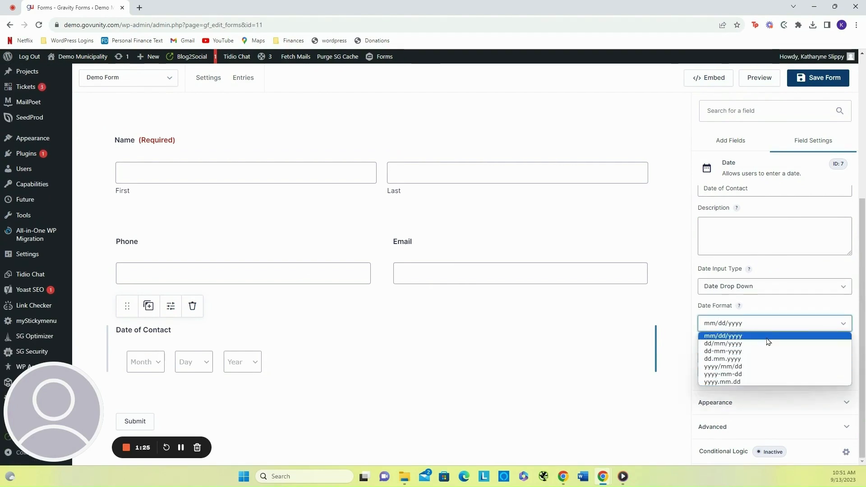
{"action": "left_click", "coordinate": [767, 337]}
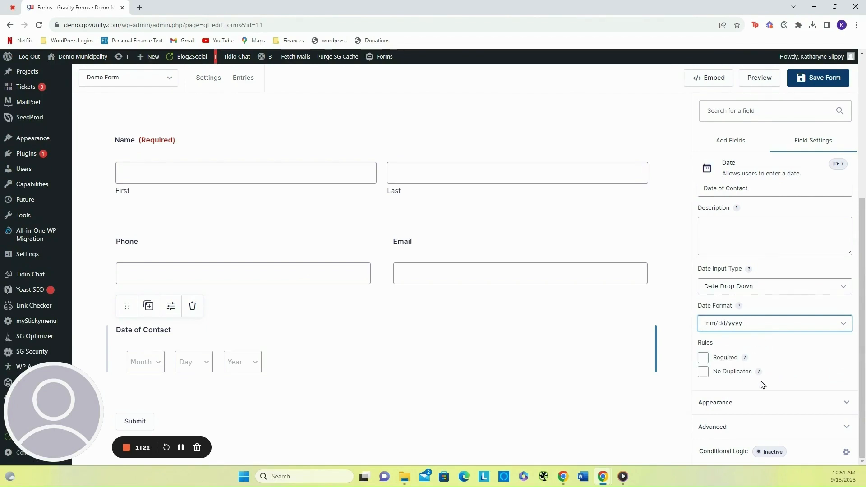
- Make the Phone field required
{"action": "left_click", "coordinate": [251, 277]}
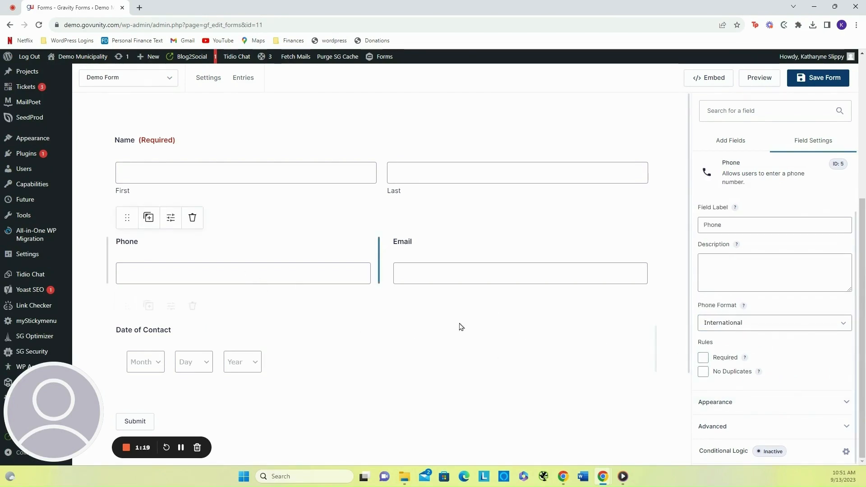
{"action": "left_click", "coordinate": [170, 217]}
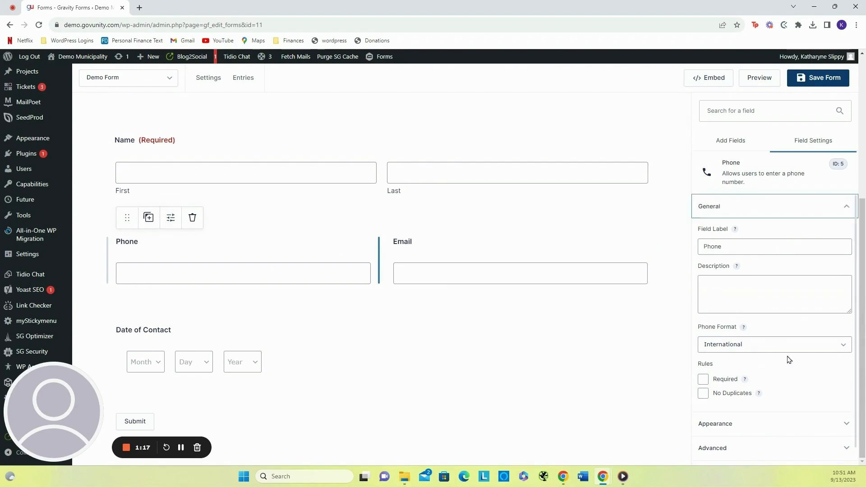
{"action": "left_click", "coordinate": [703, 379]}
- Make the Email field required
{"action": "left_click", "coordinate": [539, 274]}
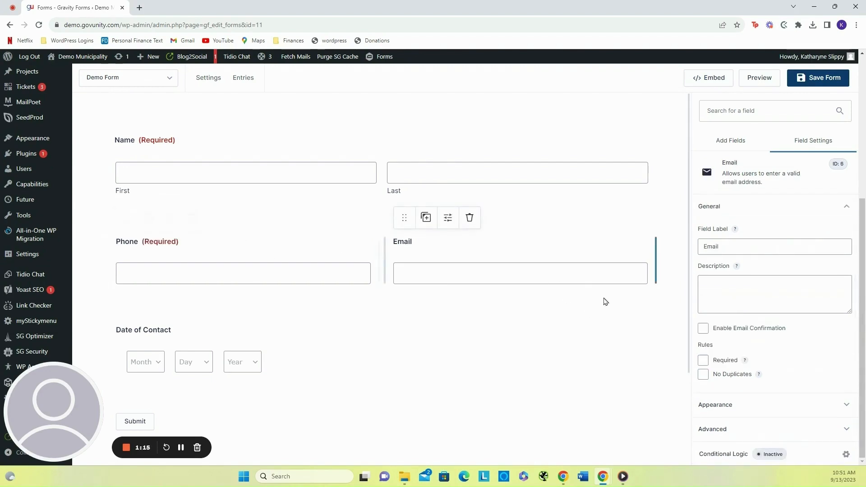
{"action": "left_click", "coordinate": [703, 360]}
- Add Radio Buttons fields at the end of the form and beside the Date of Contact field
{"action": "left_click", "coordinate": [749, 139]}
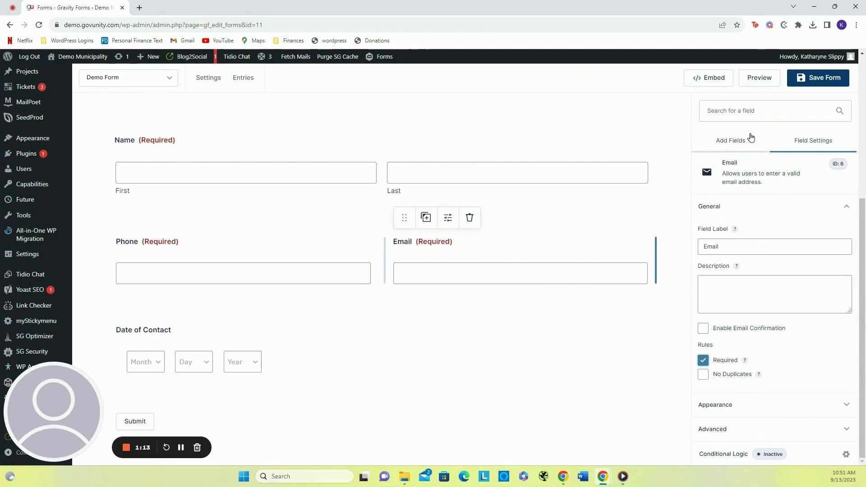
{"action": "scroll", "coordinate": [774, 387], "scroll_direction": "down", "scroll_amount": 4}
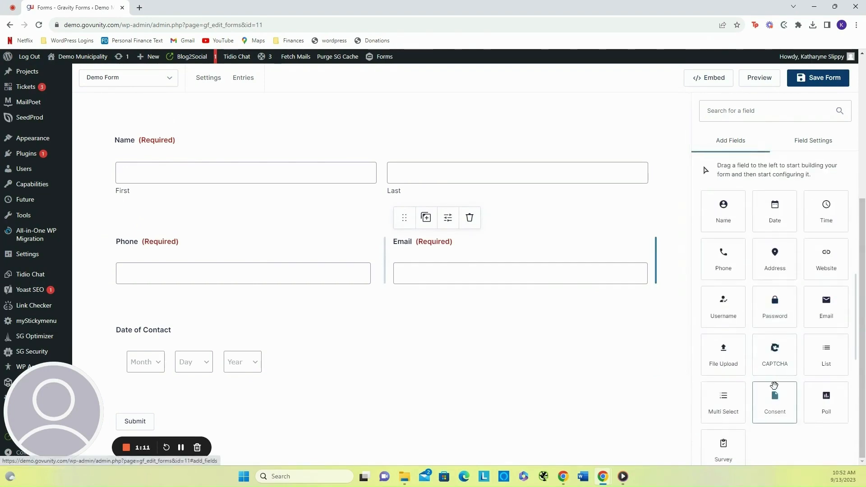
{"action": "scroll", "coordinate": [776, 390], "scroll_direction": "up", "scroll_amount": 5}
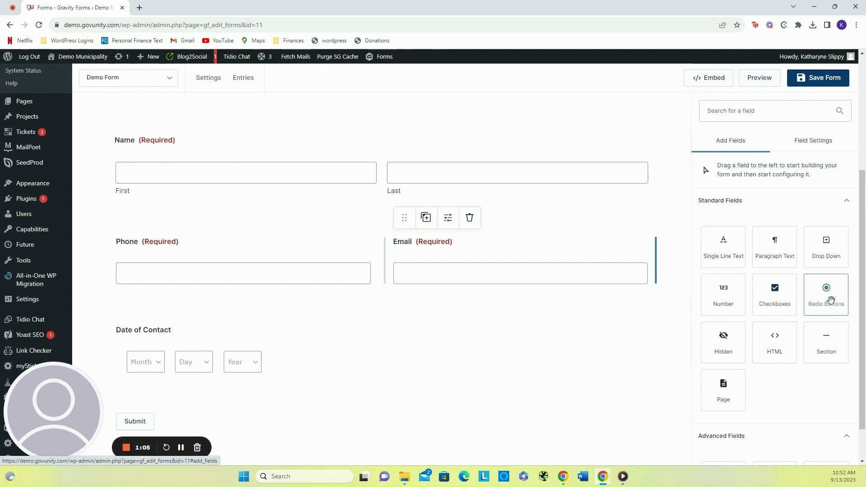
{"action": "left_click", "coordinate": [831, 300]}
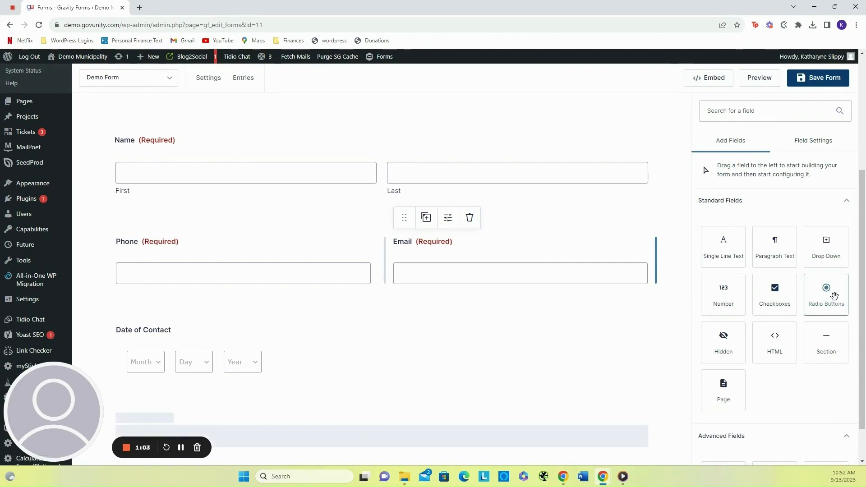
{"action": "left_click_drag", "start_coordinate": [834, 296], "coordinate": [435, 363]}
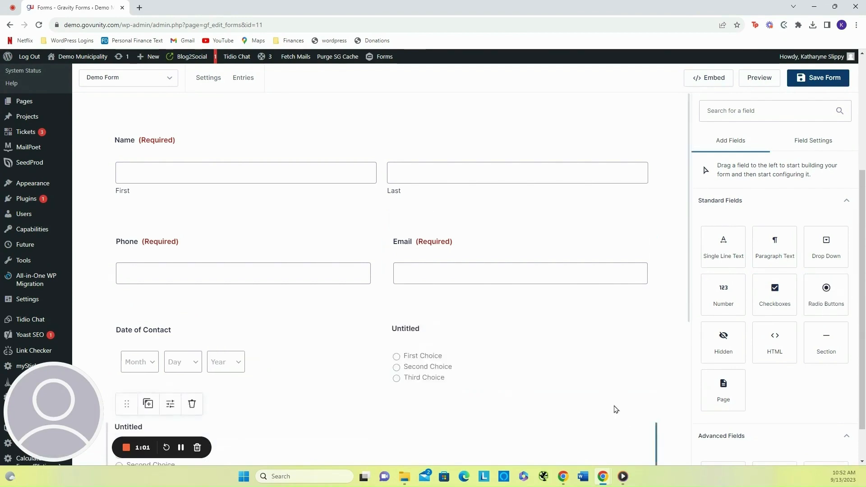
{"action": "scroll", "coordinate": [444, 309], "scroll_direction": "down", "scroll_amount": 1}
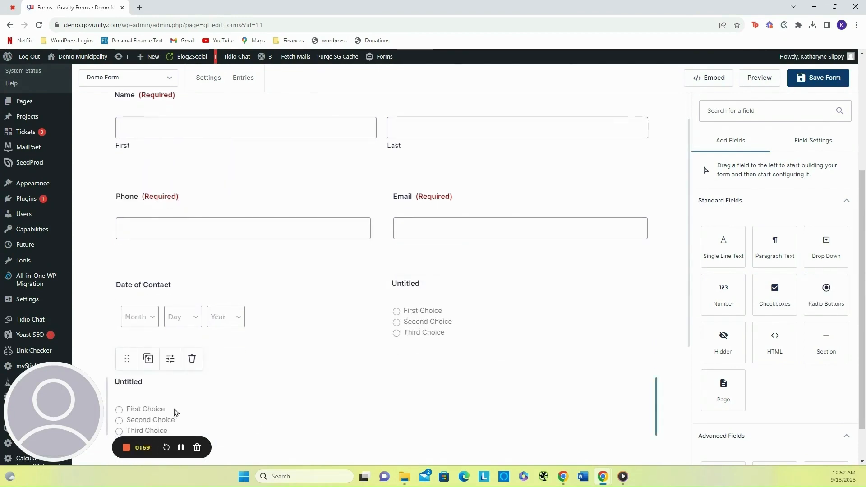
- Delete the Radio Buttons field at the end of the form, confirming the deletion
{"action": "left_click", "coordinate": [176, 412]}
{"action": "left_click", "coordinate": [191, 358]}
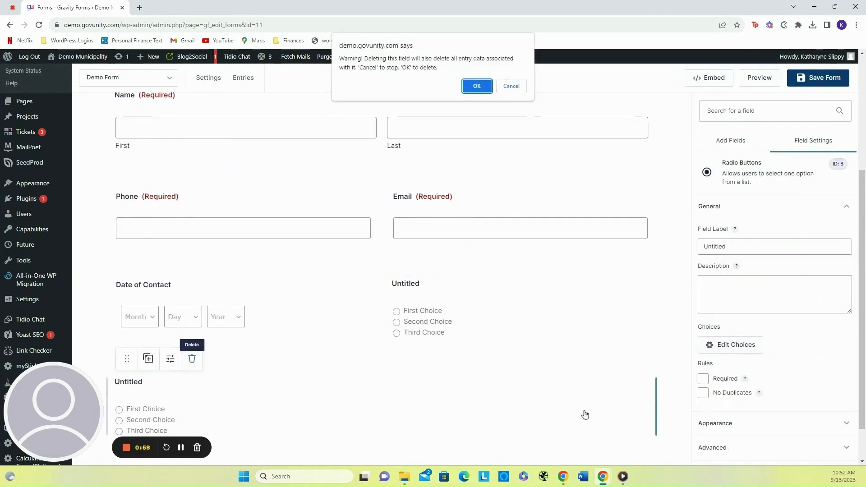
{"action": "left_click", "coordinate": [476, 86]}
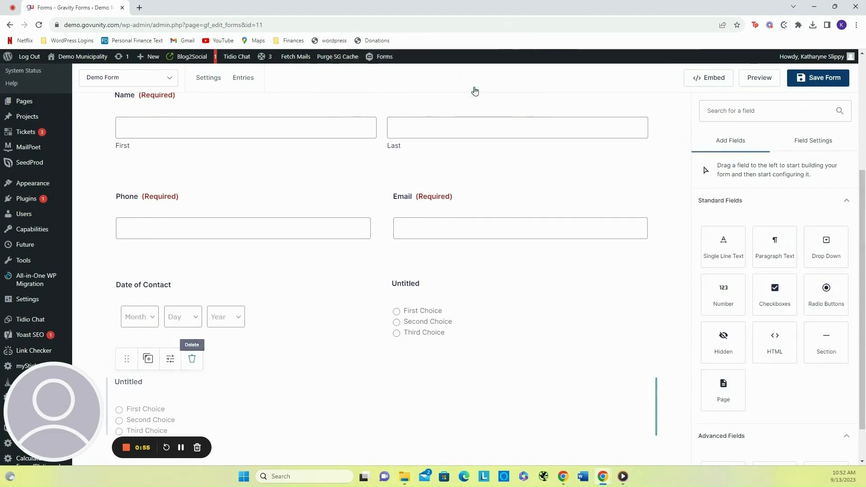
- Label the Radio Buttons field beside Date of Contact "How did you hear about us?"
{"action": "left_click", "coordinate": [479, 305]}
{"action": "left_click", "coordinate": [737, 247]}
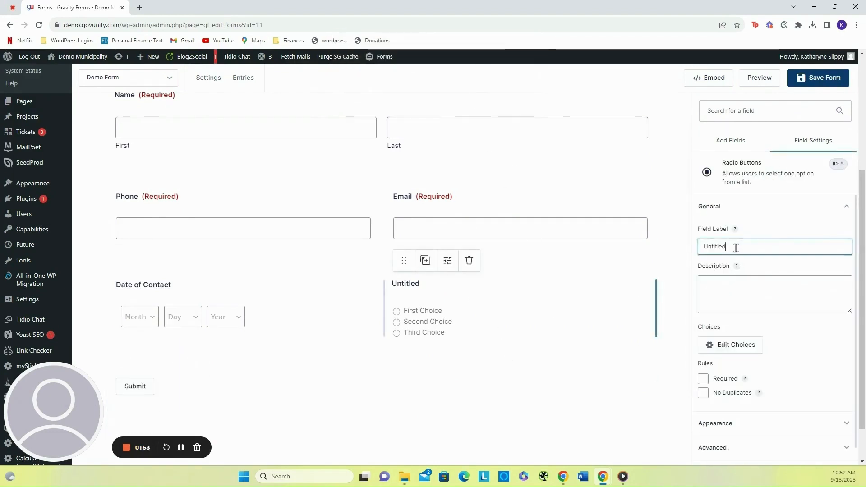
{"action": "double_click", "coordinate": [736, 247]}
{"action": "type", "text": "How Di"}
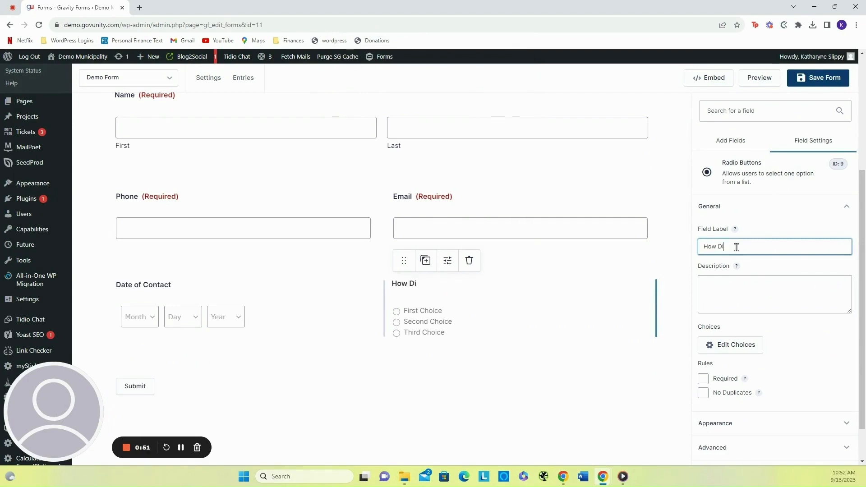
{"action": "type", "text": "d you he"}
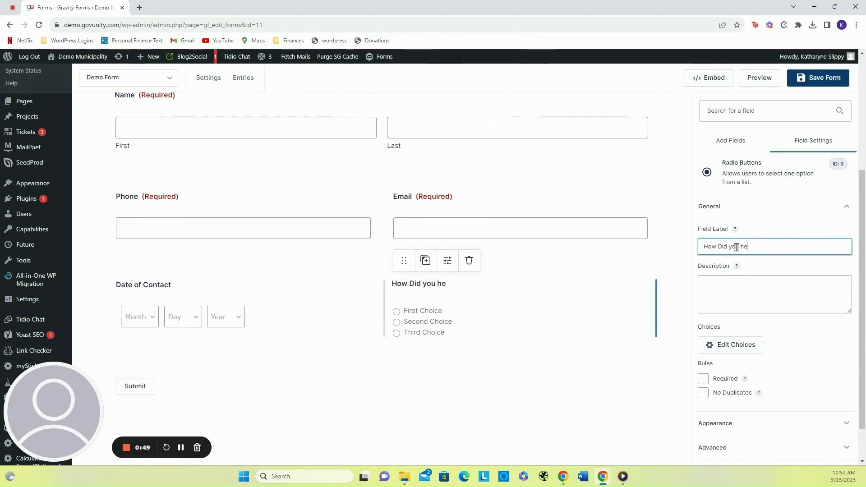
{"action": "type", "text": "ar about us"}
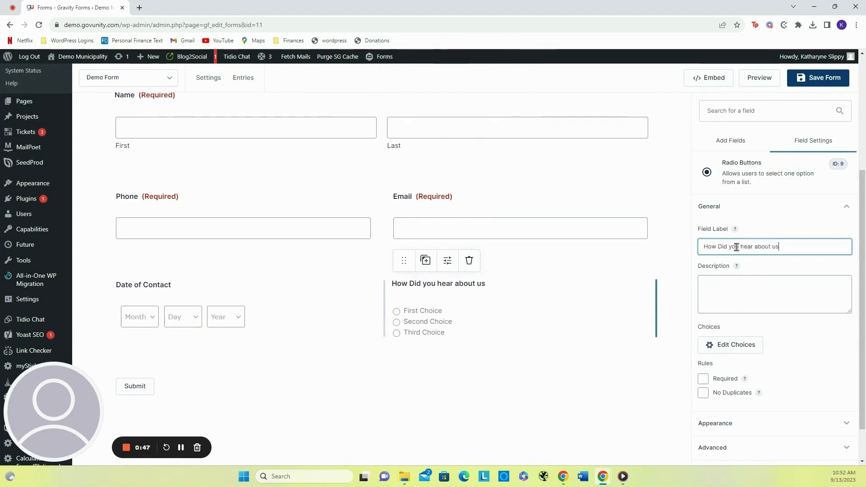
{"action": "type", "text": "?"}
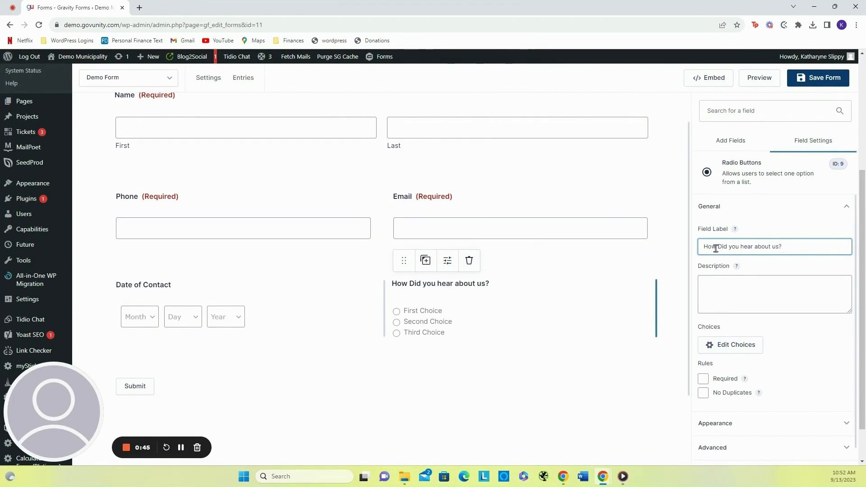
{"action": "left_click", "coordinate": [720, 246]}
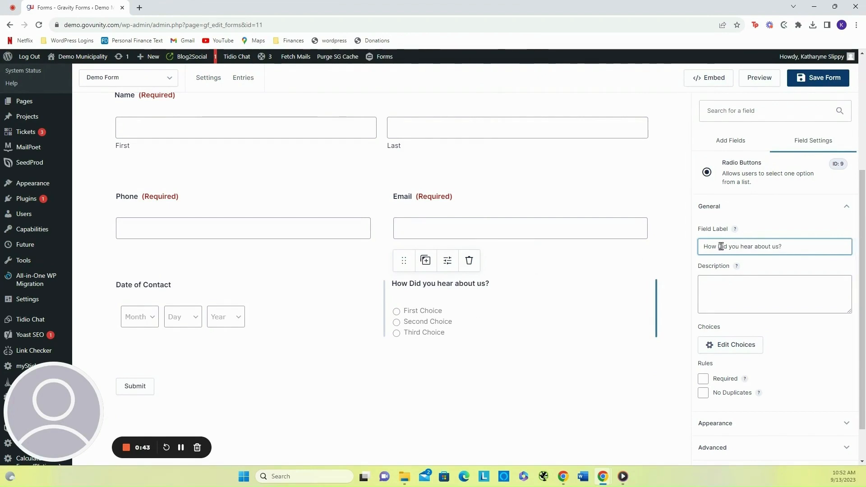
{"action": "key", "text": "BackSpace"}
{"action": "type", "text": "d"}
- Open the field's choices and rename the three choices to Word of Mouth, Google and Facebook
{"action": "left_click", "coordinate": [730, 351]}
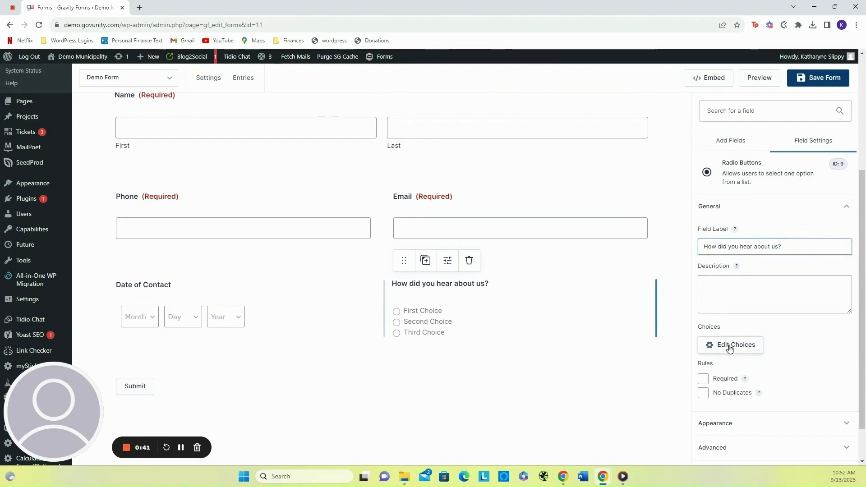
{"action": "triple_click", "coordinate": [544, 175]}
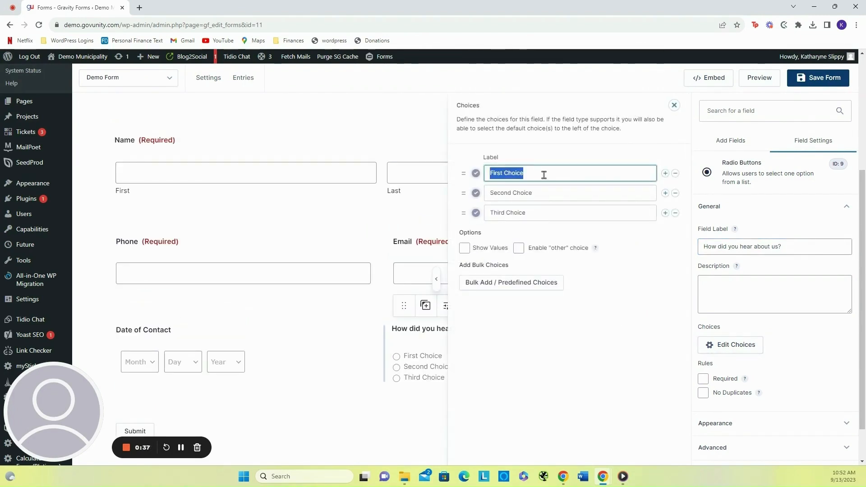
{"action": "type", "text": "Word of Mouth"}
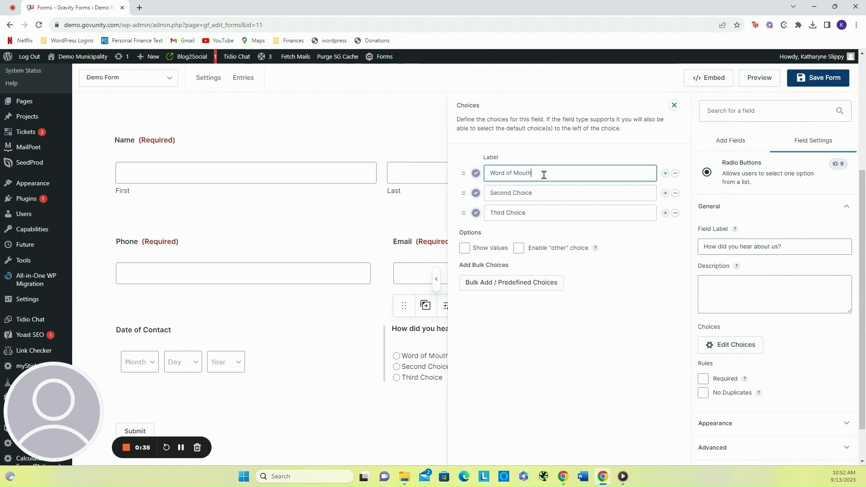
{"action": "triple_click", "coordinate": [549, 193]}
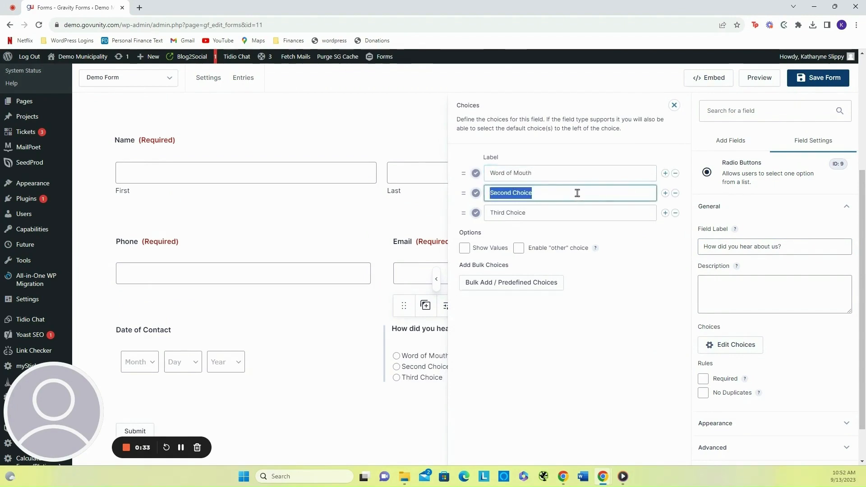
{"action": "type", "text": "O"}
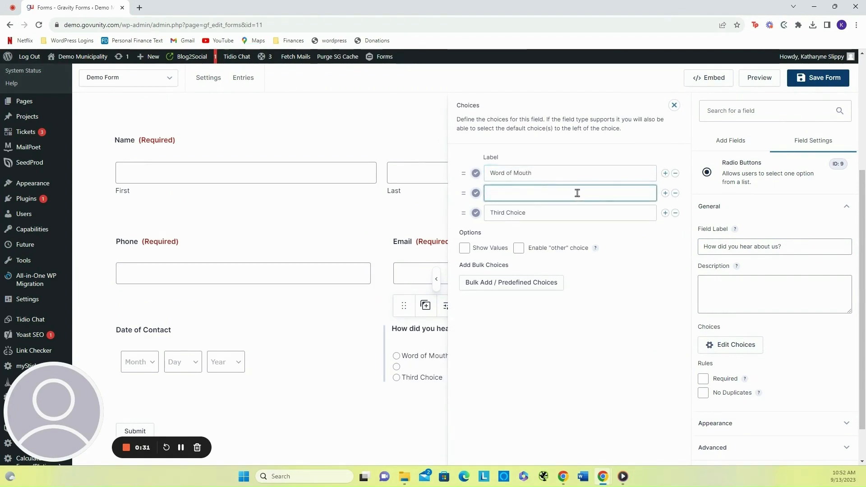
{"action": "type", "text": "Google"}
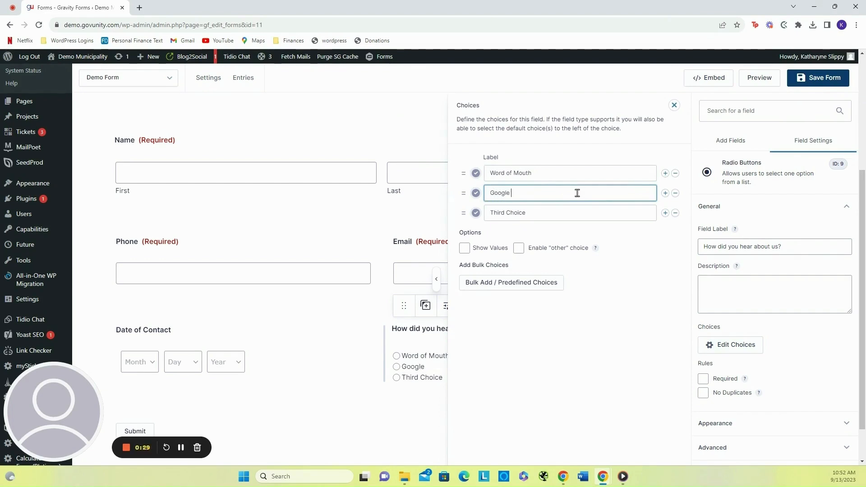
{"action": "left_click", "coordinate": [539, 215]}
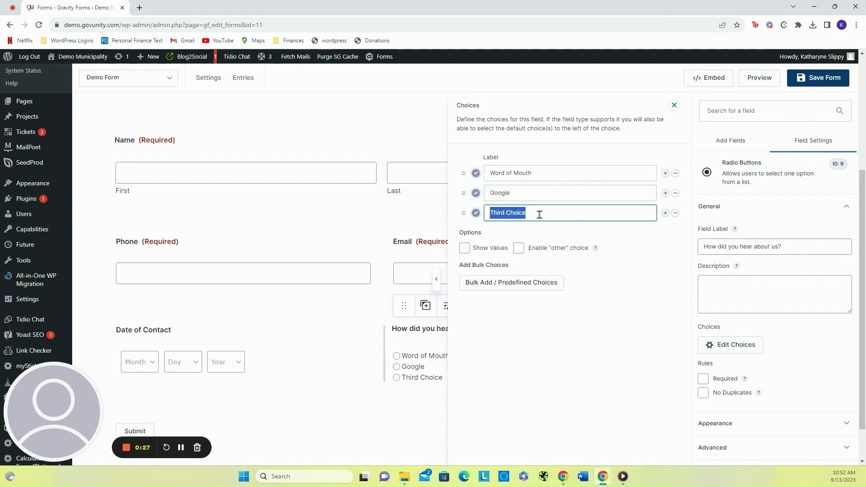
{"action": "type", "text": "Faceboo"}
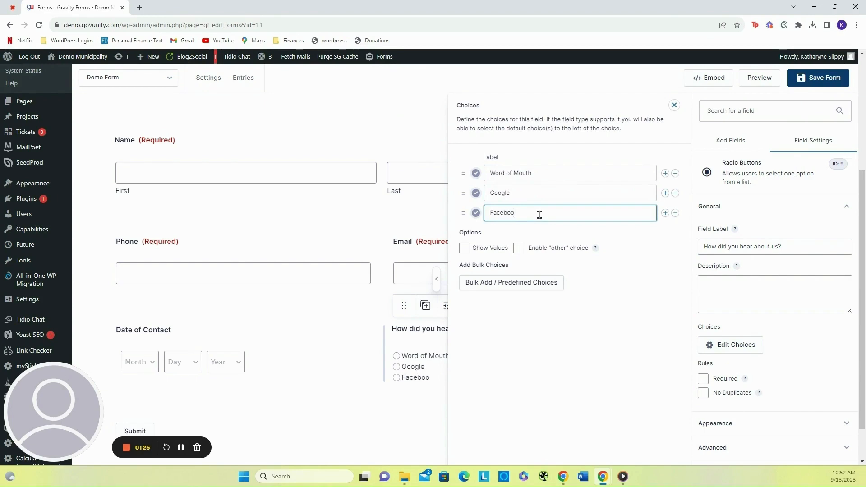
{"action": "type", "text": "k"}
- Add Instagram and Other as further choices and close the choices editor
{"action": "left_click", "coordinate": [665, 213]}
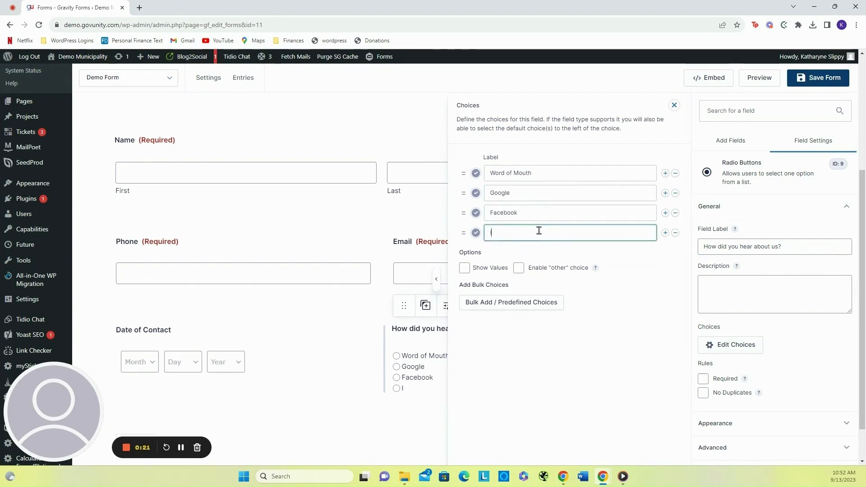
{"action": "type", "text": "Instagram"}
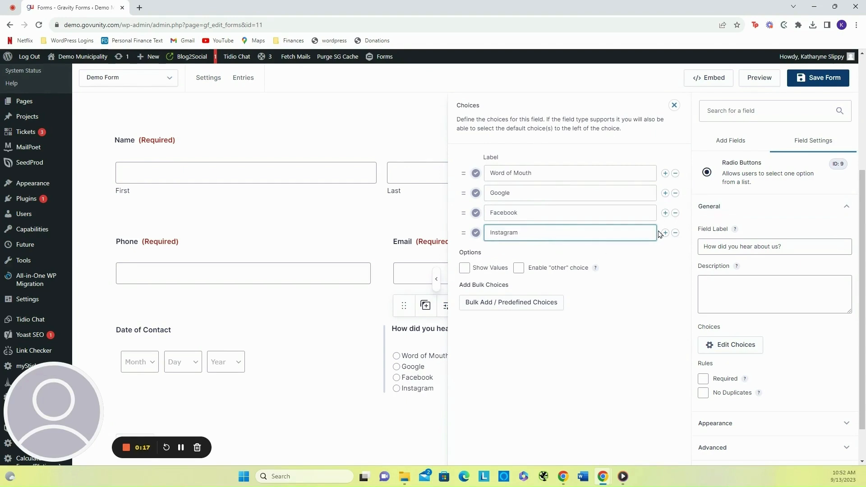
{"action": "left_click", "coordinate": [664, 233]}
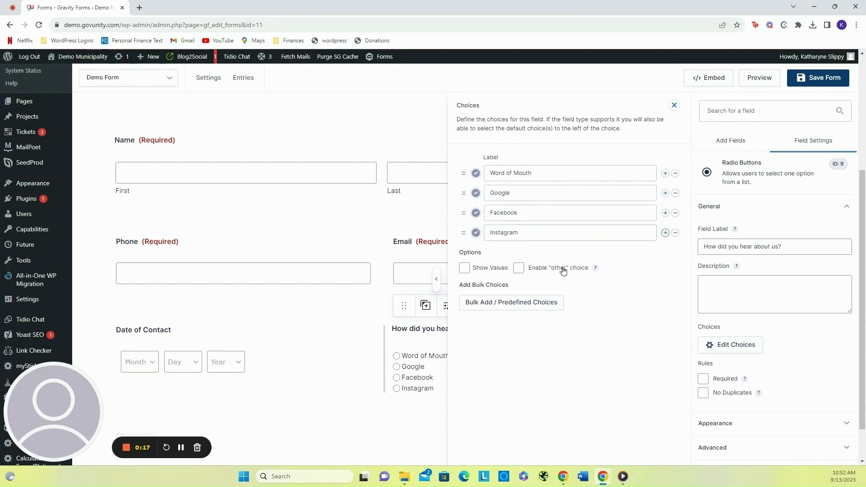
{"action": "type", "text": "Ot"}
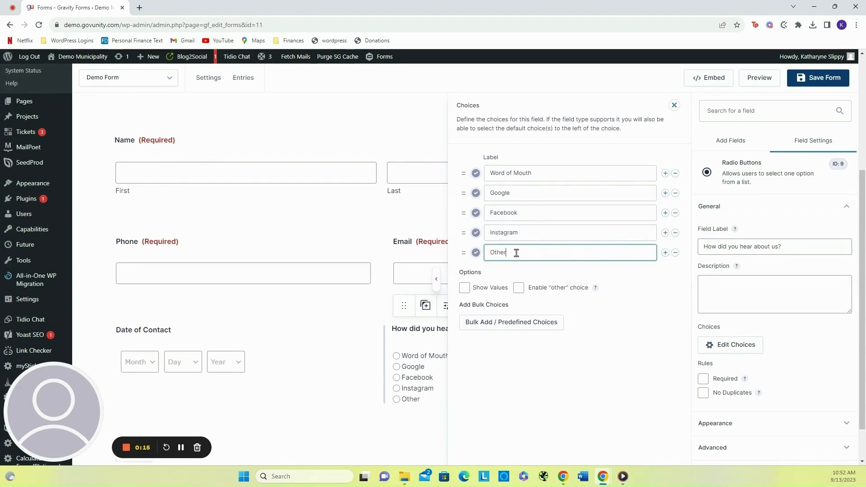
{"action": "type", "text": "her"}
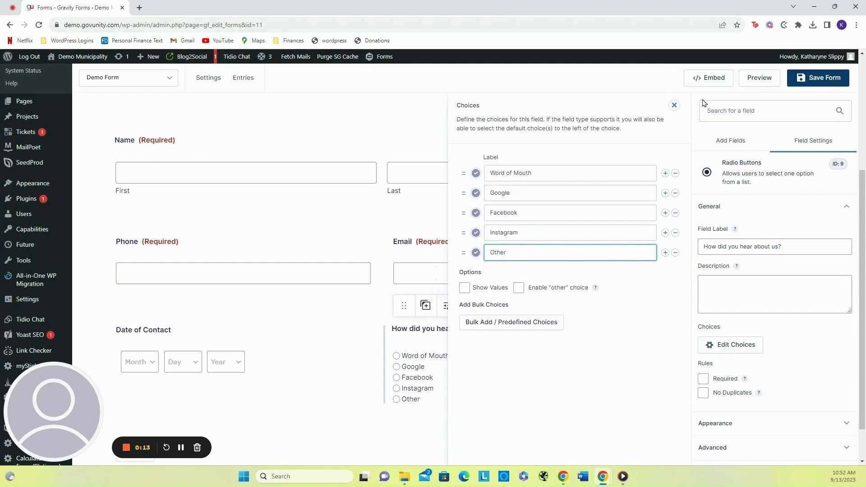
{"action": "left_click", "coordinate": [673, 105]}
- Add a Single Line Text field below the Date of Contact and radio button row
{"action": "scroll", "coordinate": [367, 316], "scroll_direction": "down", "scroll_amount": 1}
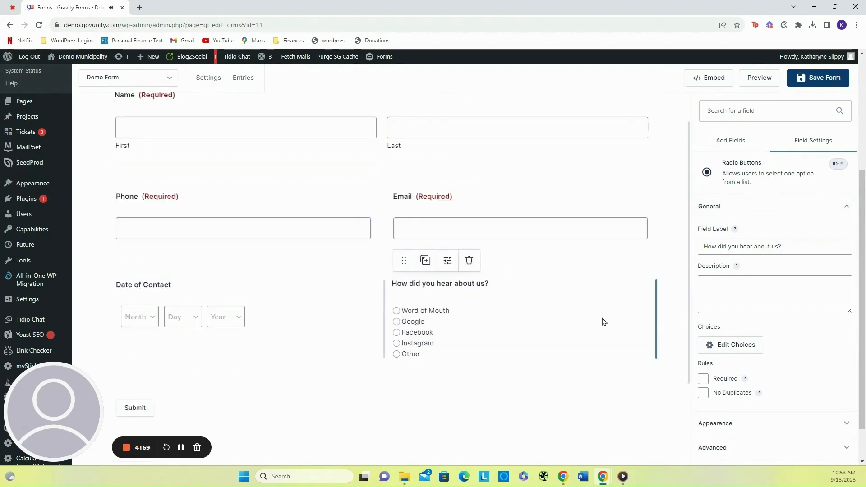
{"action": "left_click", "coordinate": [731, 140]}
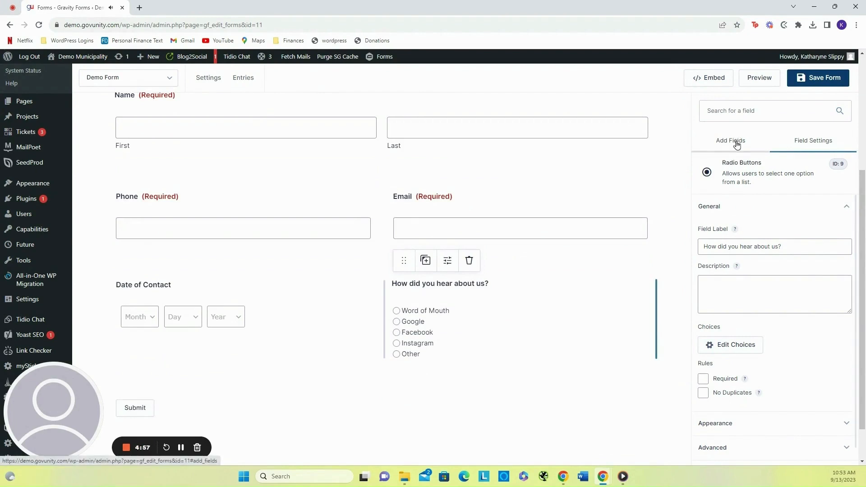
{"action": "scroll", "coordinate": [762, 293], "scroll_direction": "up", "scroll_amount": 2}
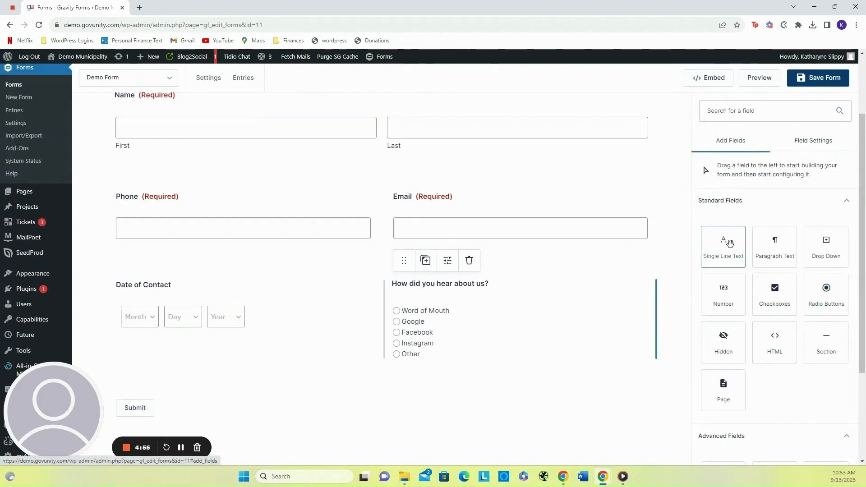
{"action": "left_click_drag", "start_coordinate": [726, 249], "coordinate": [436, 376]}
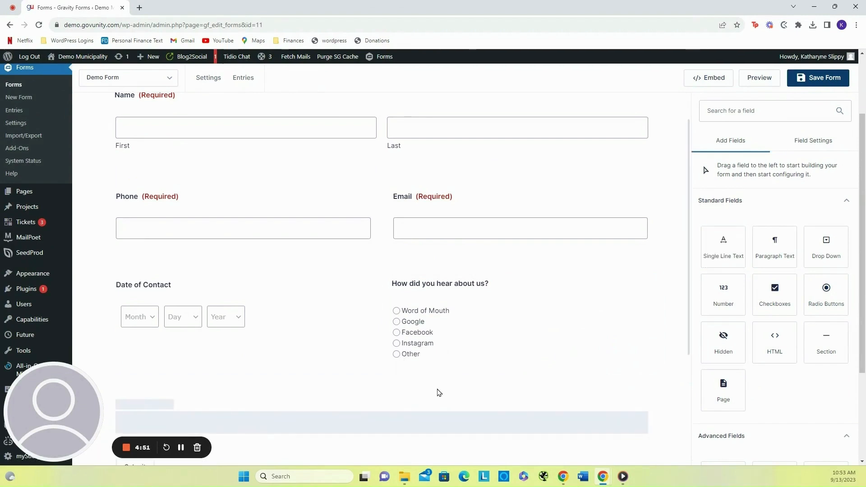
- Label the new Single Line Text field "If Other, please describe"
{"action": "scroll", "coordinate": [455, 383], "scroll_direction": "down", "scroll_amount": 3}
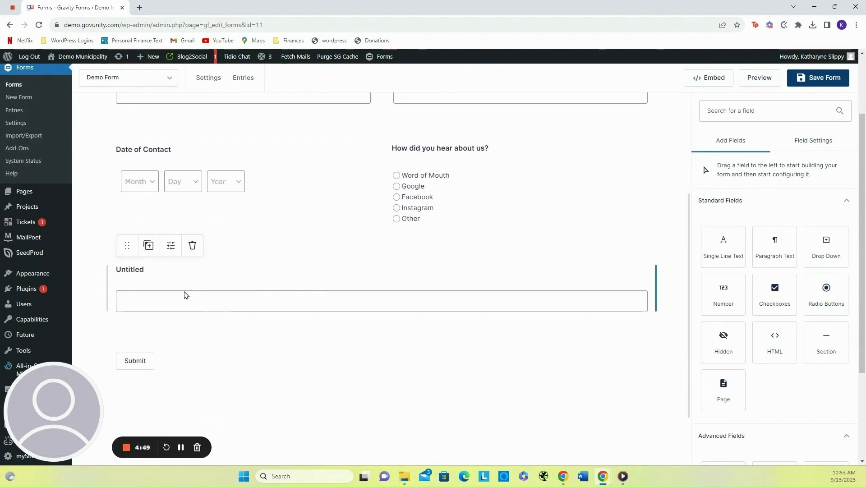
{"action": "left_click", "coordinate": [185, 295]}
{"action": "double_click", "coordinate": [733, 246]}
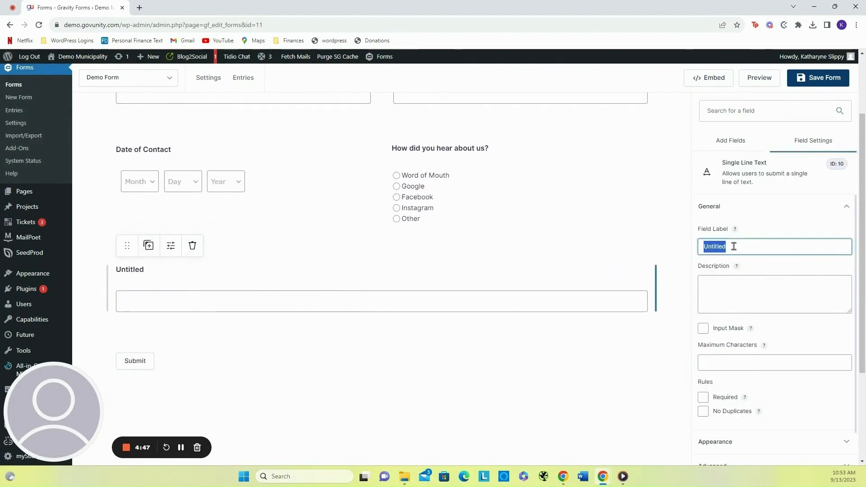
{"action": "type", "text": "If Other"}
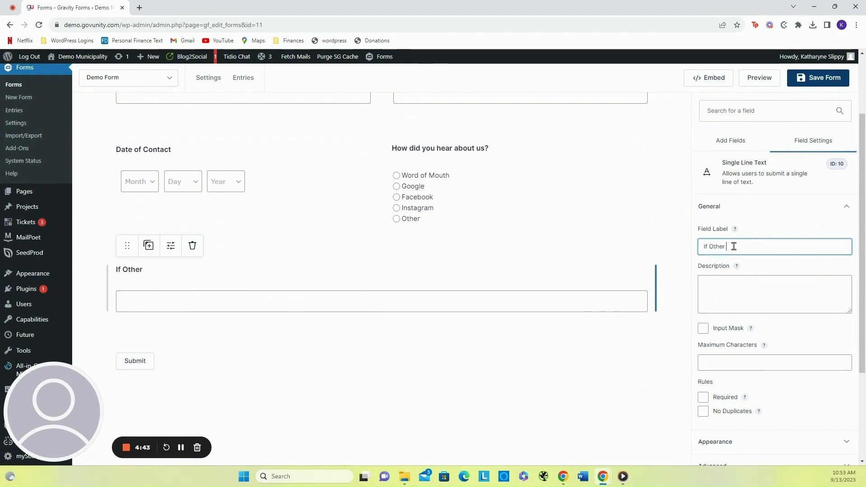
{"action": "type", "text": ", plea"}
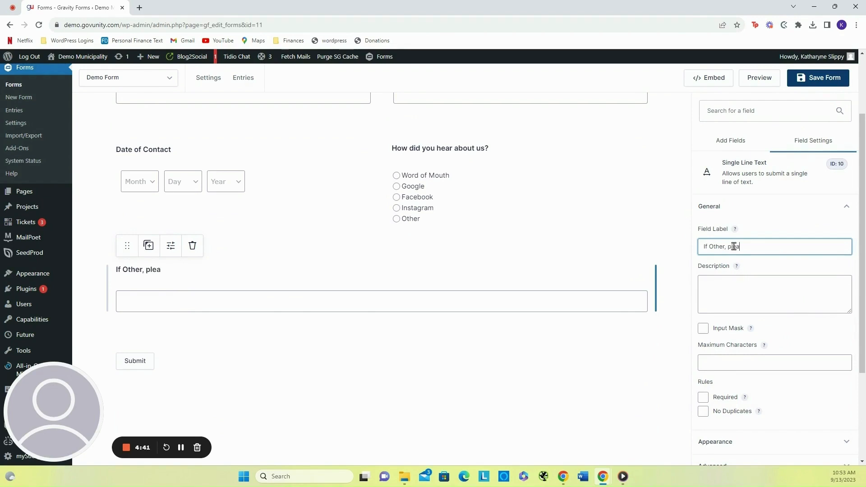
{"action": "type", "text": "se describe"}
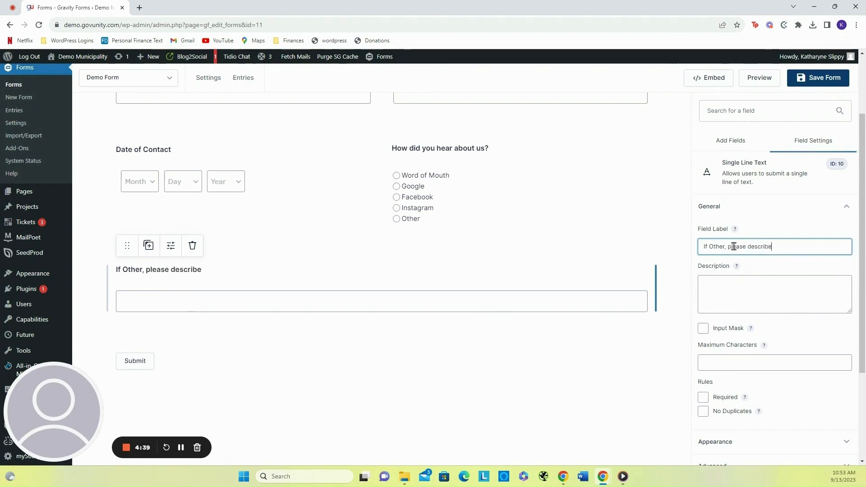
- Enable conditional logic to show this field only if "How did you hear about us?" is Other
{"action": "scroll", "coordinate": [753, 356], "scroll_direction": "down", "scroll_amount": 5}
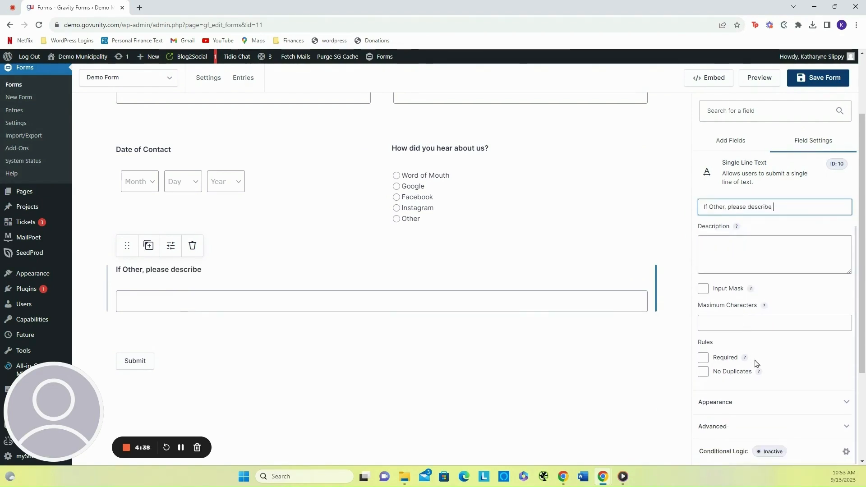
{"action": "left_click", "coordinate": [724, 452]}
{"action": "left_click", "coordinate": [416, 158]}
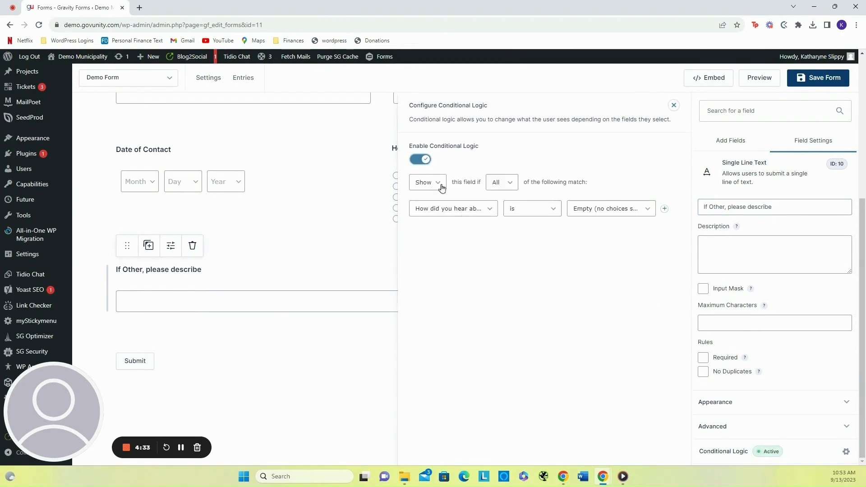
{"action": "left_click", "coordinate": [475, 210]}
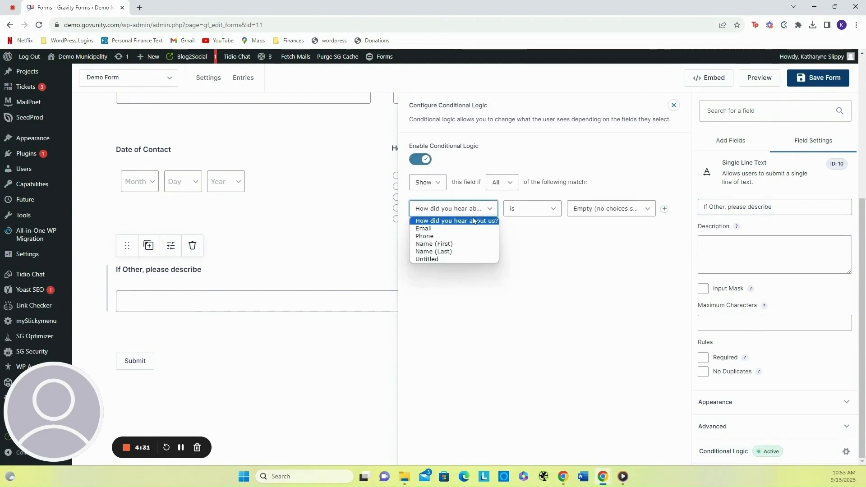
{"action": "left_click", "coordinate": [456, 221]}
{"action": "left_click", "coordinate": [589, 212]}
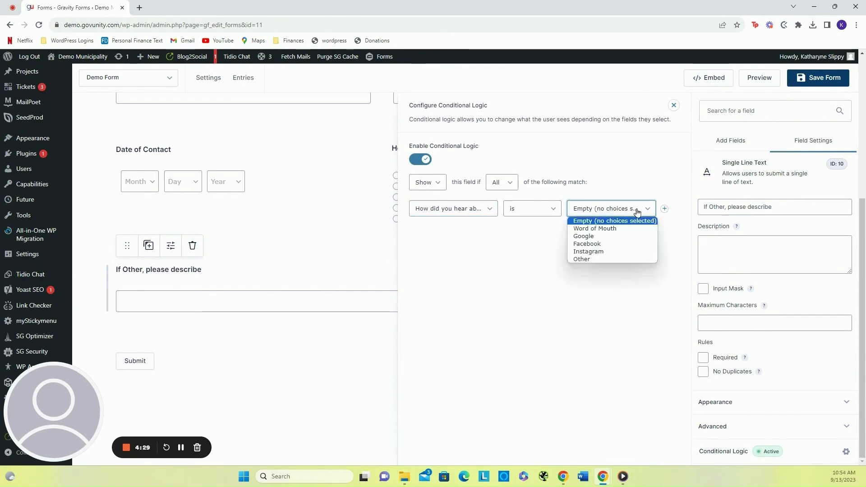
{"action": "left_click", "coordinate": [618, 257]}
{"action": "left_click", "coordinate": [673, 105]}
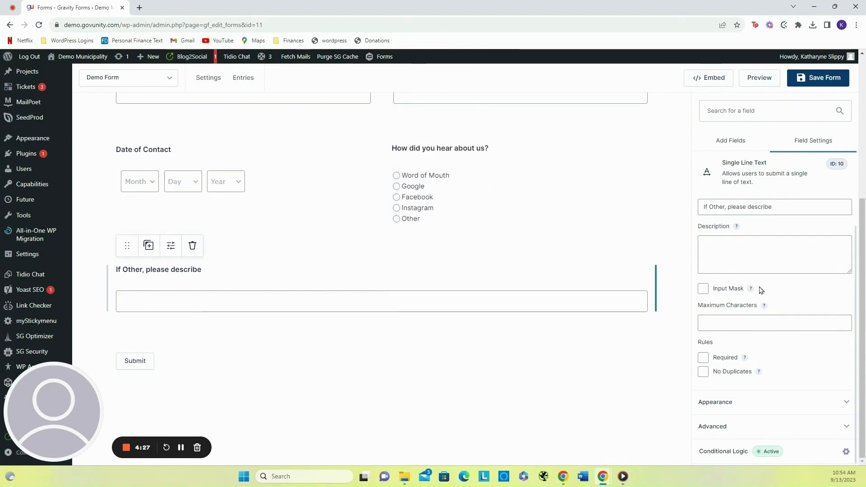
- Add a Paragraph Text field below "If Other, please describe" and label it "What can we help you with?"
{"action": "scroll", "coordinate": [520, 286], "scroll_direction": "down", "scroll_amount": 1}
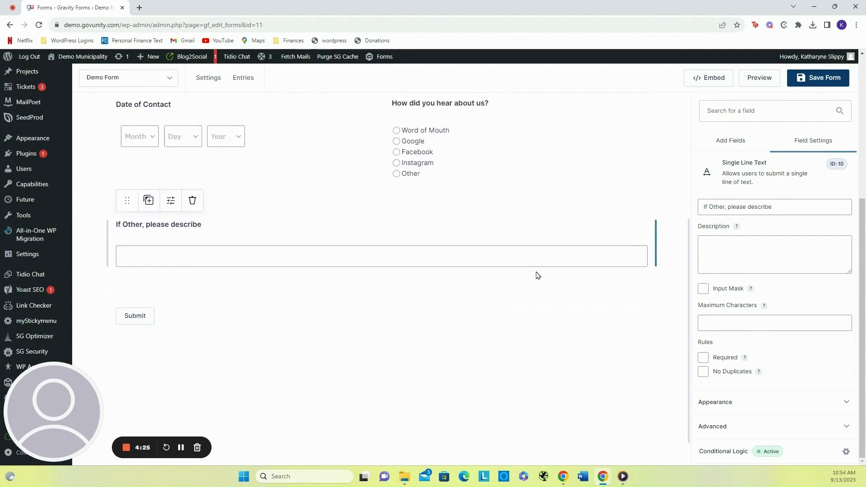
{"action": "left_click", "coordinate": [739, 141]}
{"action": "left_click_drag", "start_coordinate": [772, 252], "coordinate": [280, 316]}
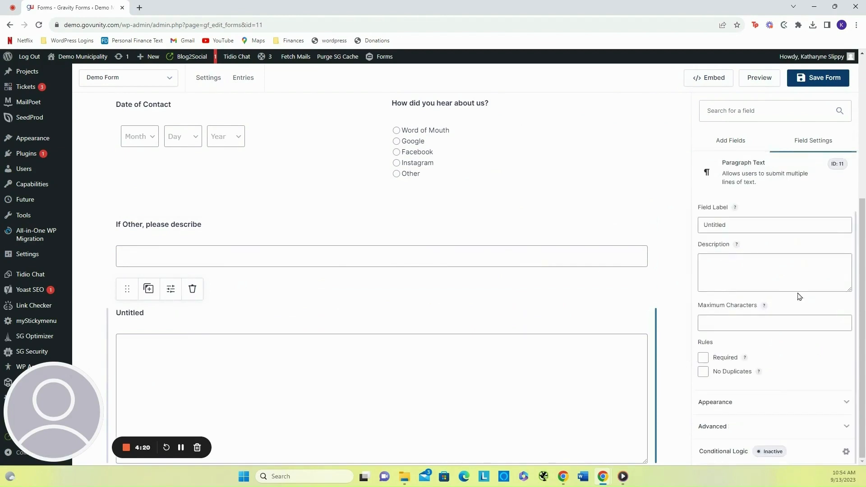
{"action": "double_click", "coordinate": [735, 227]}
{"action": "type", "text": "W"}
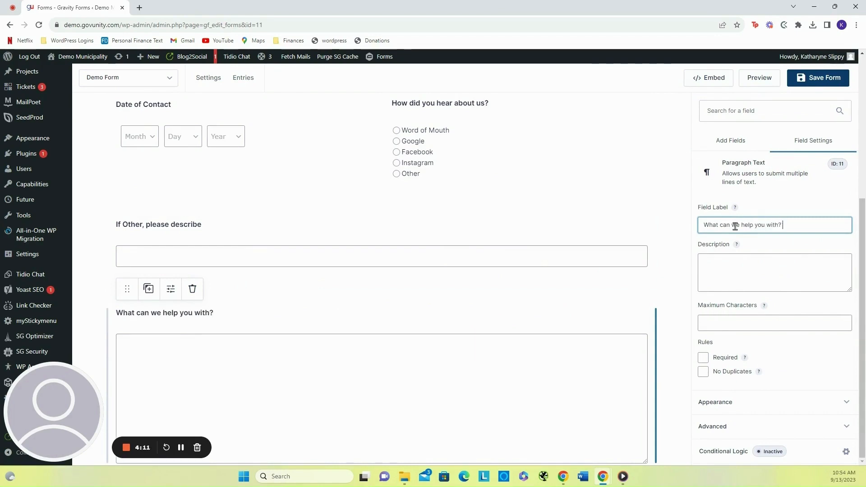
- Set the paragraph field's Field Size to Small in its Appearance settings
{"action": "left_click", "coordinate": [765, 401]}
{"action": "scroll", "coordinate": [779, 354], "scroll_direction": "down", "scroll_amount": 1}
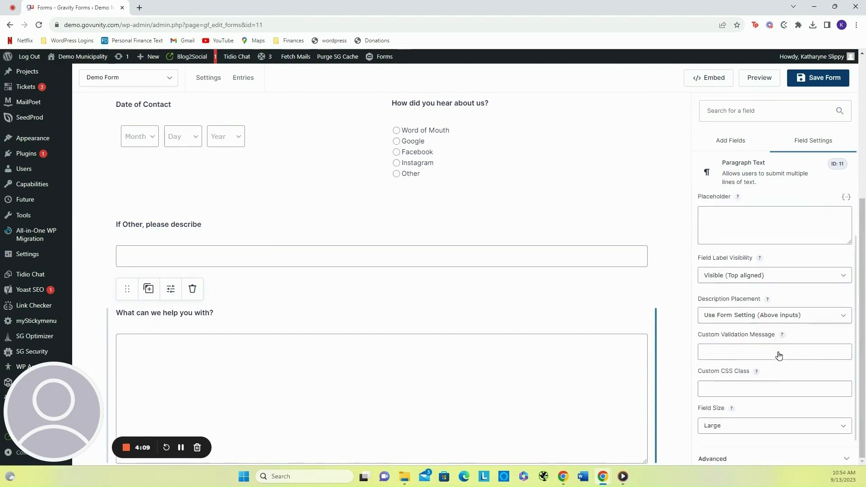
{"action": "scroll", "coordinate": [522, 371], "scroll_direction": "down", "scroll_amount": 3}
{"action": "left_click", "coordinate": [765, 417]}
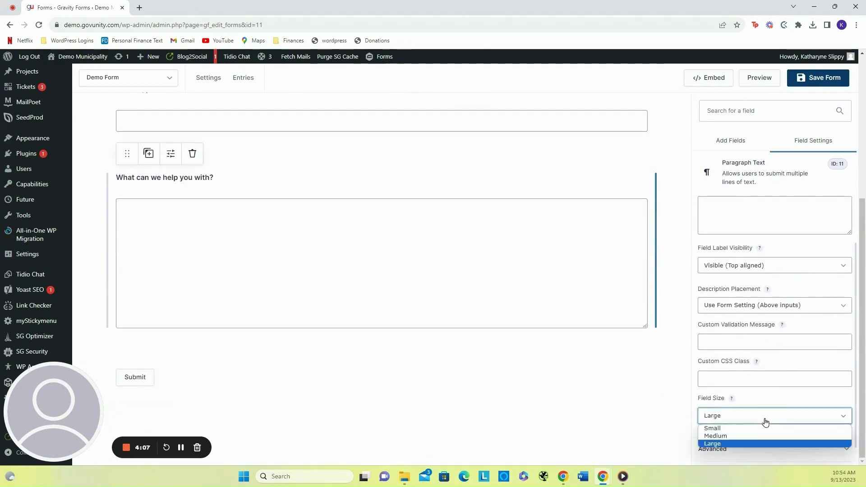
{"action": "left_click", "coordinate": [758, 431]}
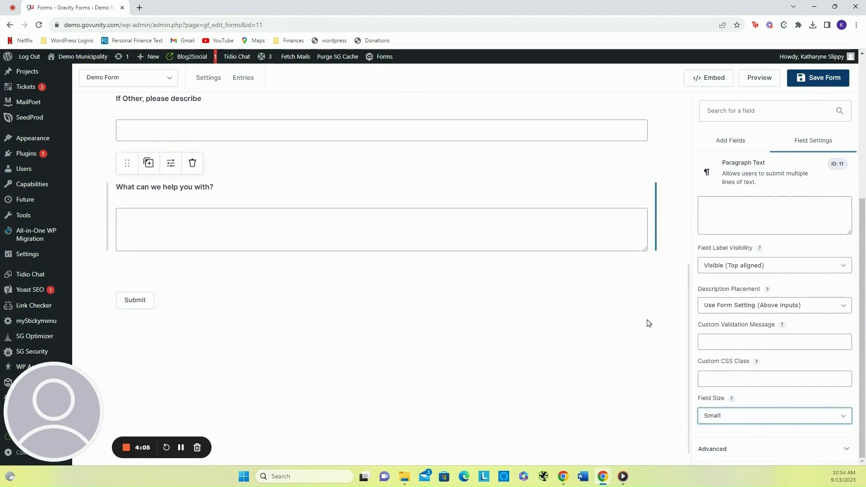
- Save the form
{"action": "scroll", "coordinate": [794, 386], "scroll_direction": "up", "scroll_amount": 2}
{"action": "scroll", "coordinate": [566, 283], "scroll_direction": "up", "scroll_amount": 1}
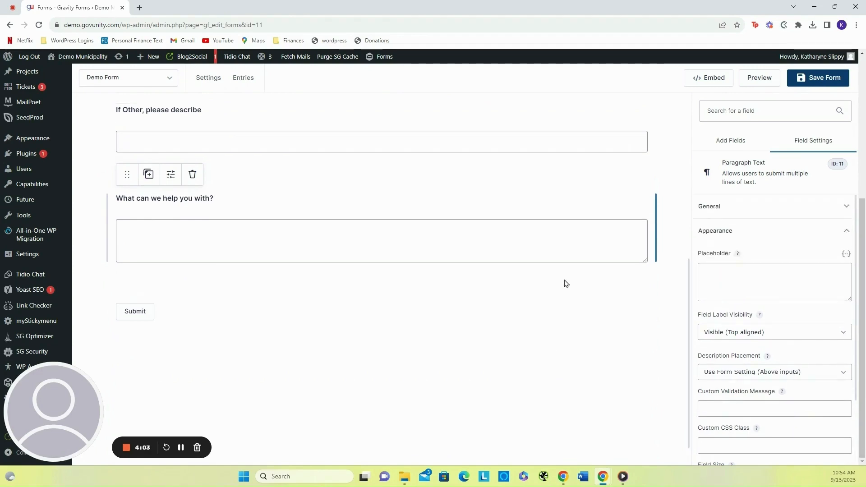
{"action": "scroll", "coordinate": [566, 283], "scroll_direction": "up", "scroll_amount": 10}
{"action": "left_click", "coordinate": [811, 85]}
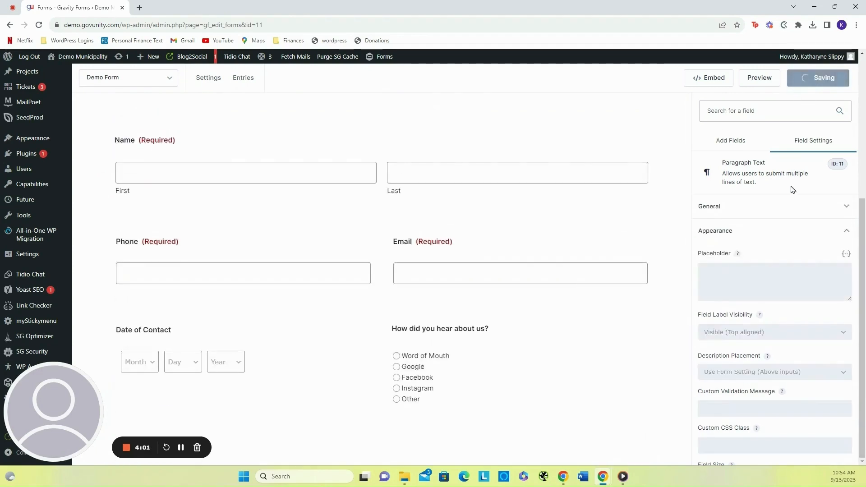
- Preview the form, select Other under "How did you hear about us?" to test the conditional field, and close the preview
{"action": "left_click", "coordinate": [759, 78]}
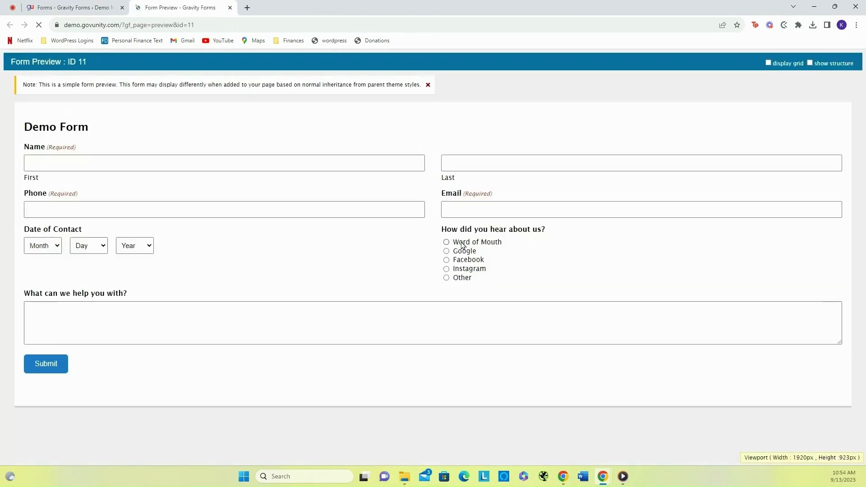
{"action": "left_click", "coordinate": [446, 278]}
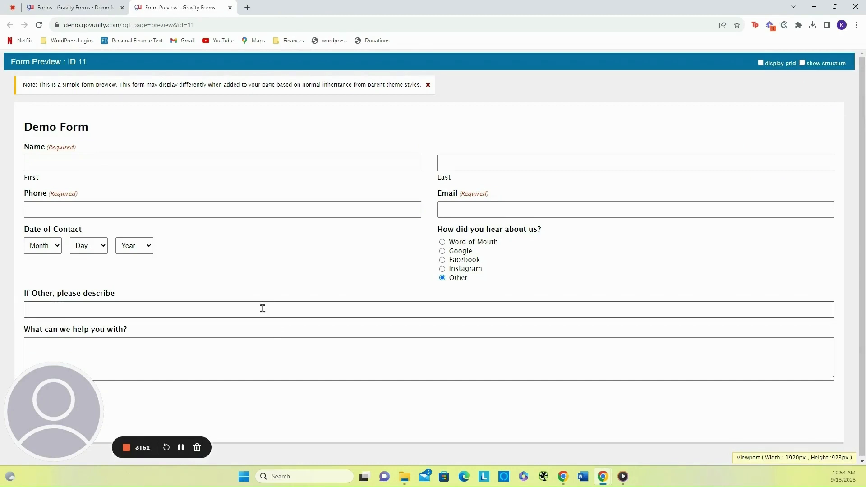
{"action": "left_click", "coordinate": [229, 7]}
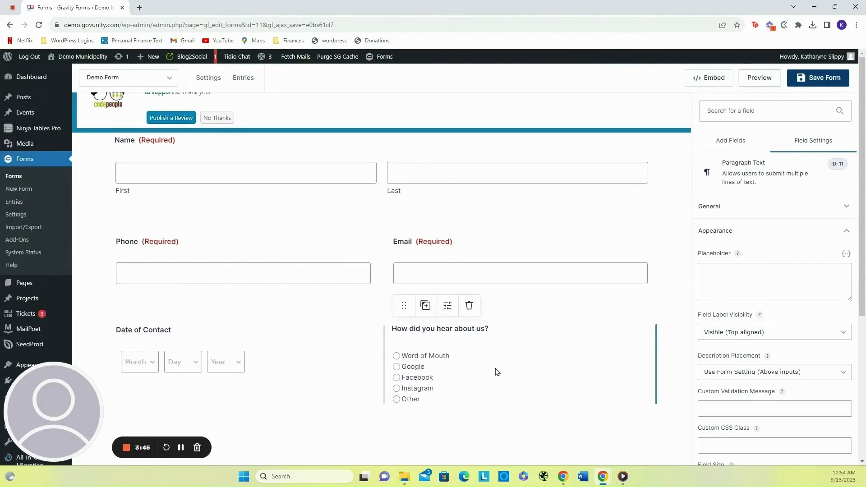
- Copy the form's embed shortcode and start creating a new page
{"action": "left_click", "coordinate": [707, 79]}
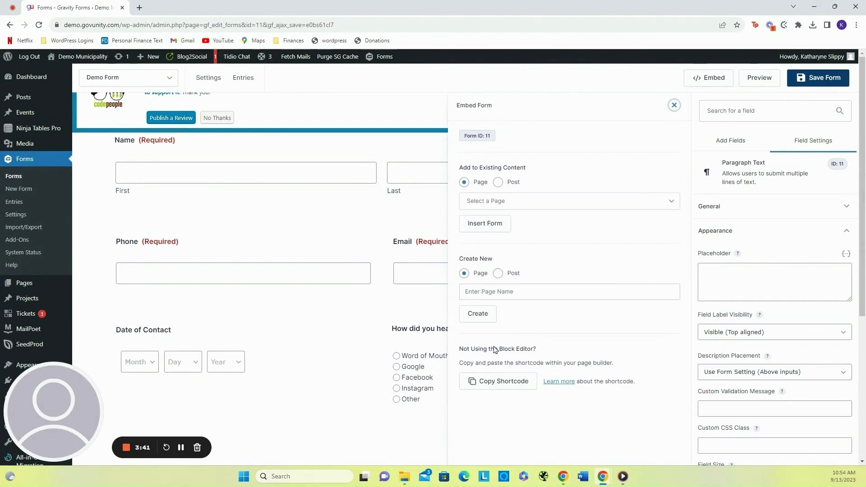
{"action": "left_click", "coordinate": [500, 382]}
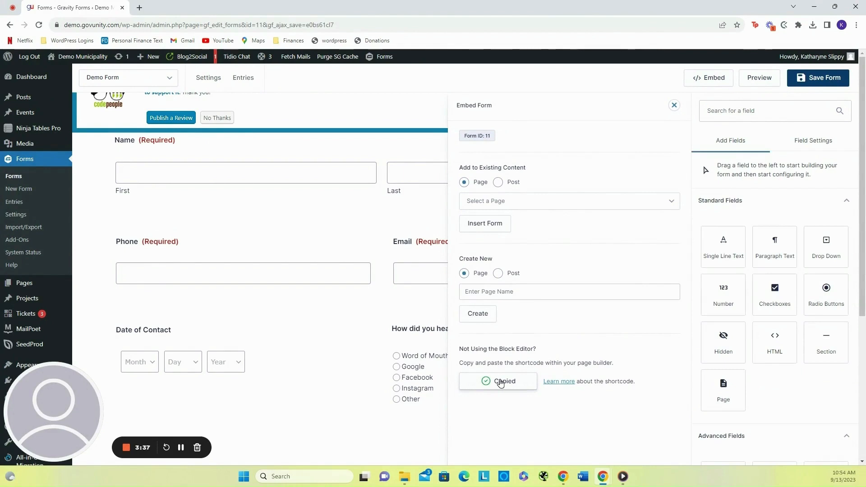
{"action": "mouse_move", "coordinate": [153, 58]}
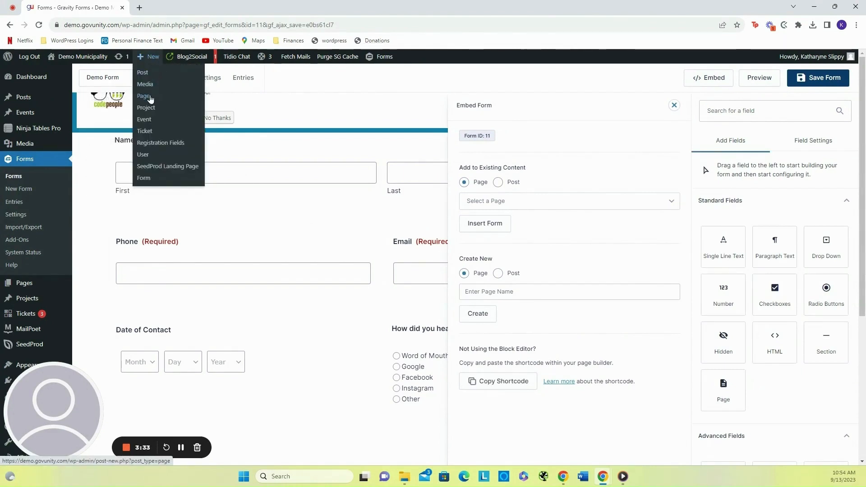
{"action": "left_click", "coordinate": [150, 98]}
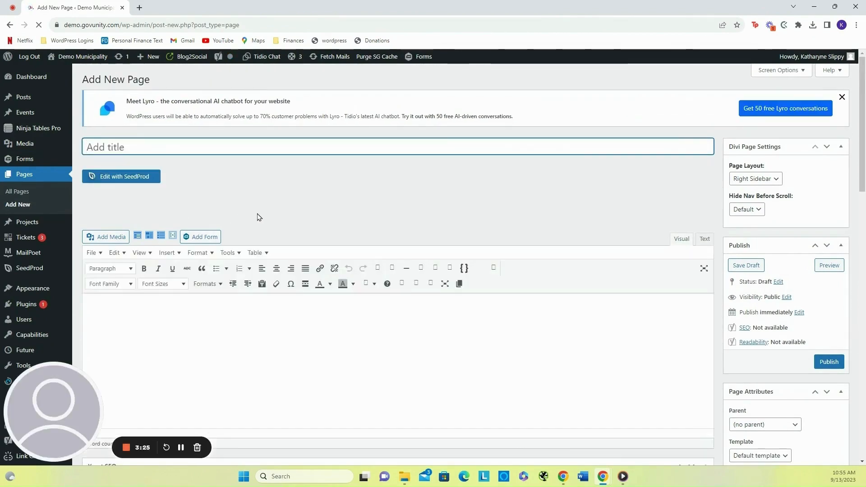
- Switch the new page to the Divi Builder and title it "Demo Form", keeping the page open
{"action": "left_click", "coordinate": [141, 208]}
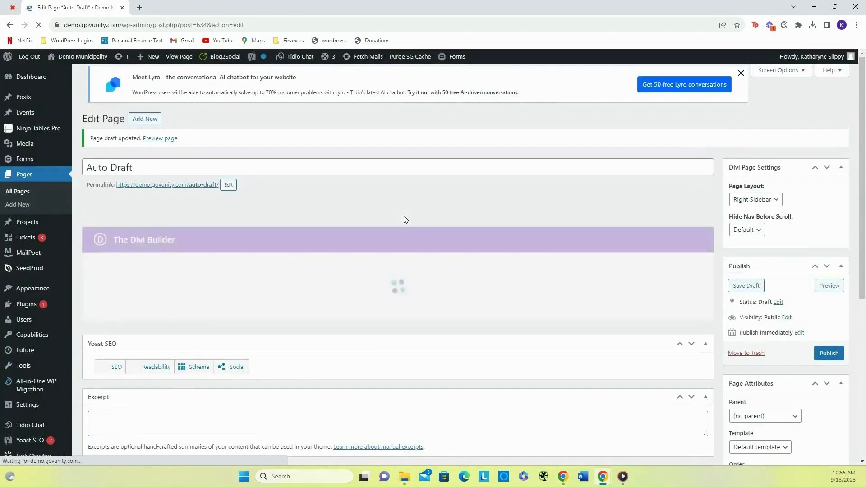
{"action": "triple_click", "coordinate": [142, 163]}
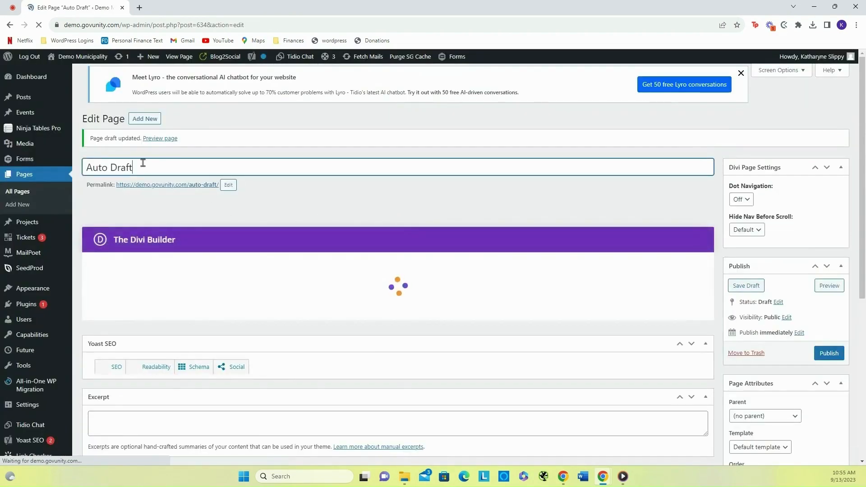
{"action": "type", "text": "Dem"}
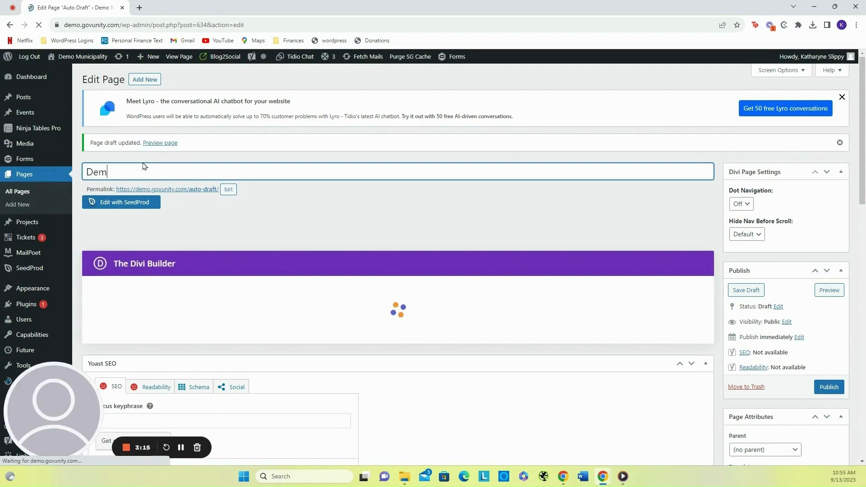
{"action": "type", "text": "o Form"}
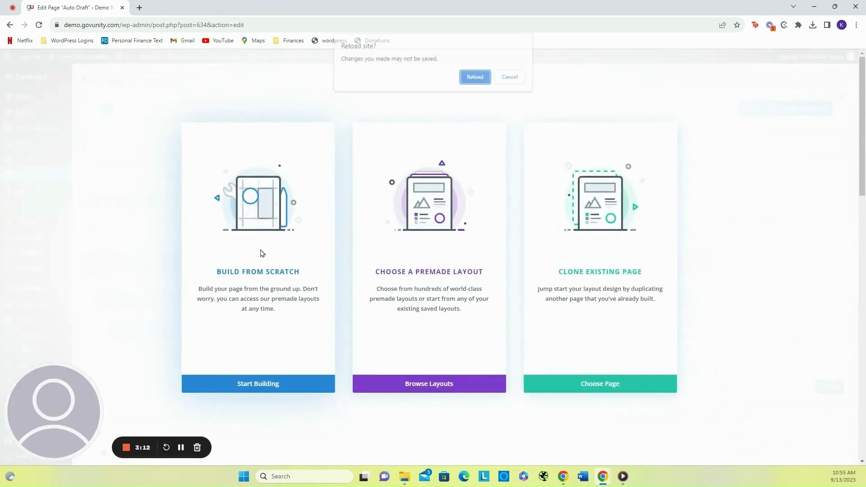
{"action": "left_click", "coordinate": [512, 78]}
- Build the layout from scratch with a one-column row and insert a Text module
{"action": "left_click", "coordinate": [258, 294]}
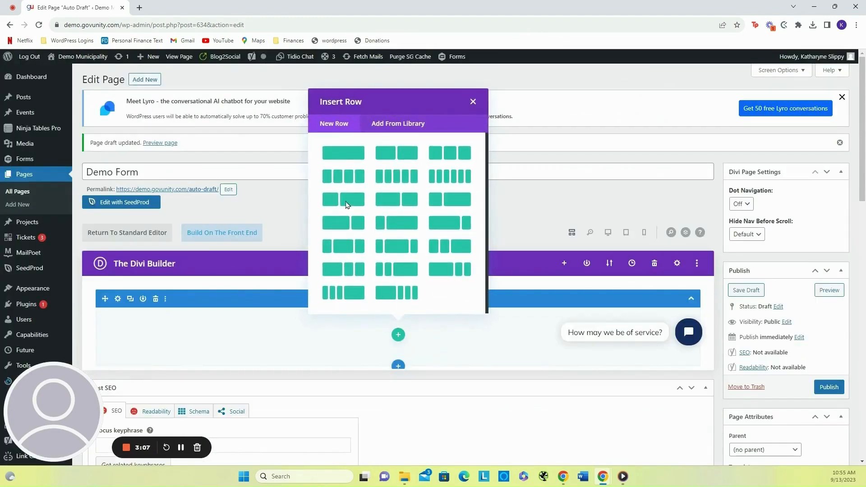
{"action": "left_click", "coordinate": [342, 154]}
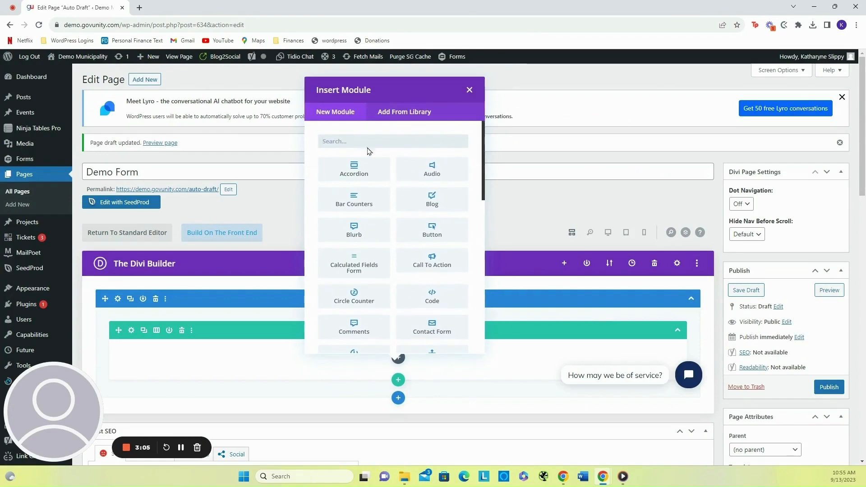
{"action": "type", "text": "text"}
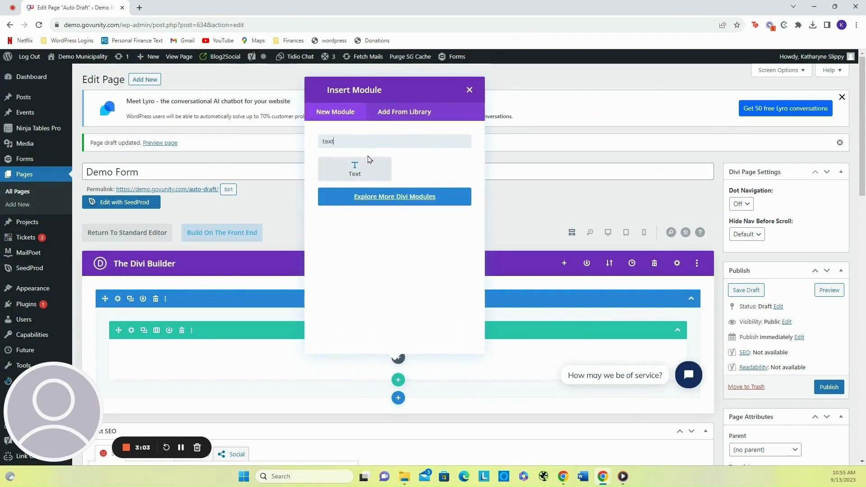
{"action": "left_click", "coordinate": [383, 177]}
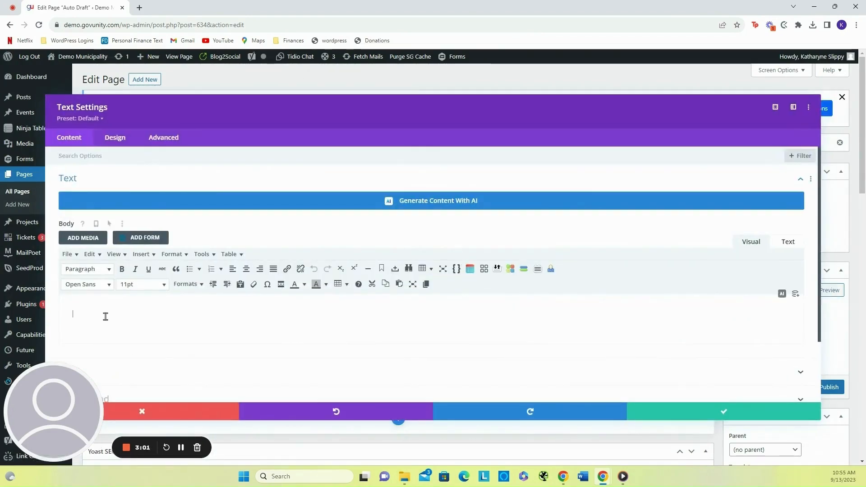
- Paste the shortcode [gravityform id="11" title="true"] into the Text module's body and save the module
{"action": "right_click", "coordinate": [106, 320]}
{"action": "left_click", "coordinate": [119, 247]}
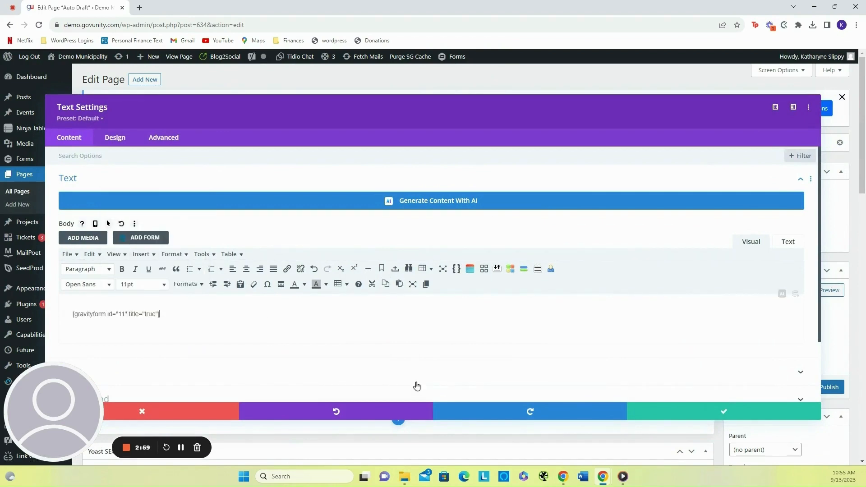
{"action": "left_click_drag", "start_coordinate": [70, 317], "coordinate": [183, 320]}
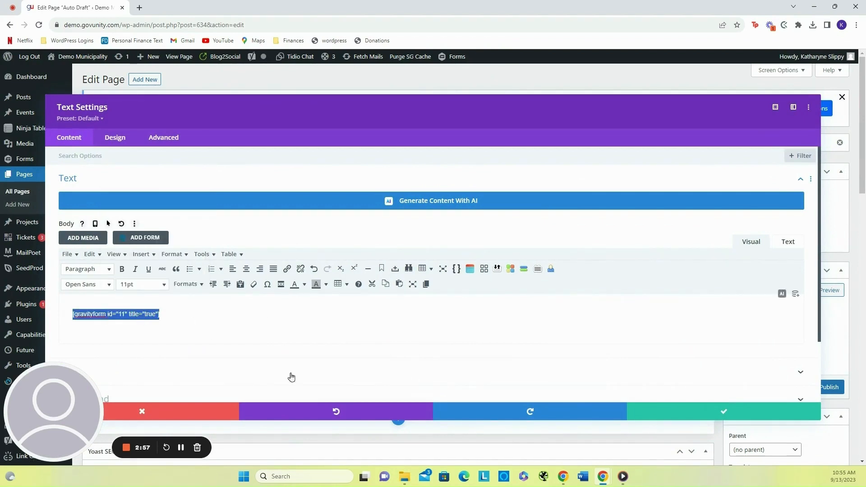
{"action": "left_click", "coordinate": [710, 415]}
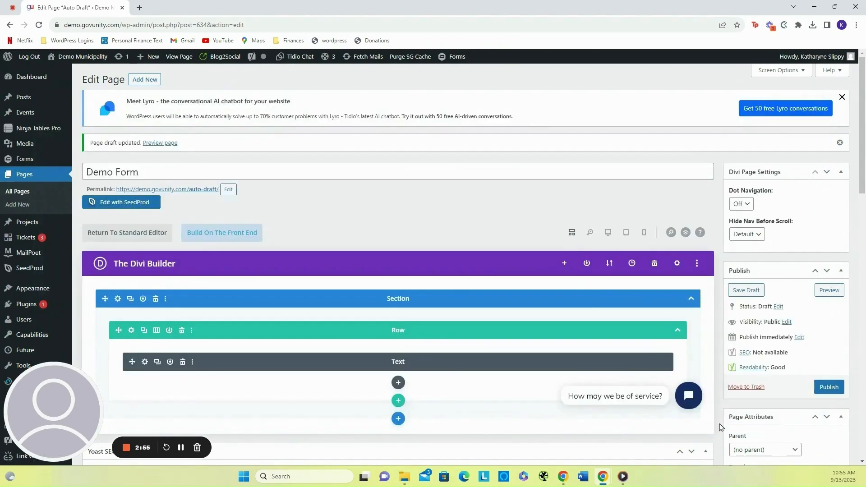
- Preview the page with the embedded form, then close the preview tab
{"action": "left_click", "coordinate": [829, 290]}
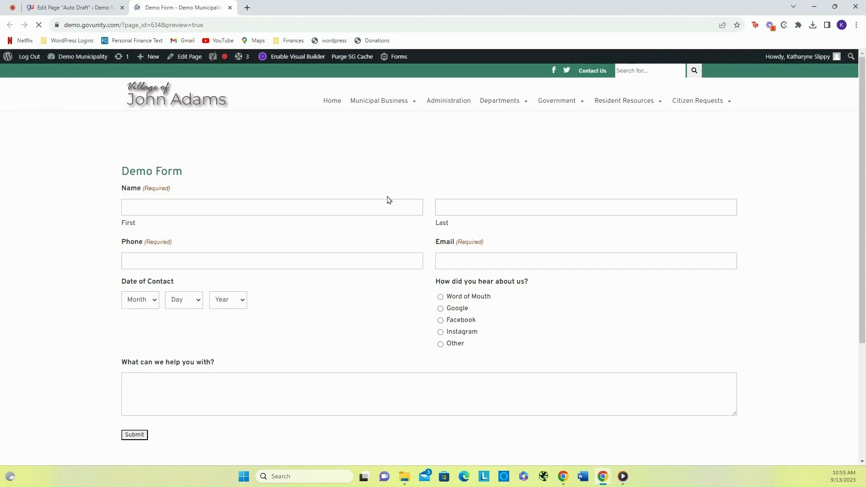
{"action": "scroll", "coordinate": [386, 199], "scroll_direction": "down", "scroll_amount": 5}
{"action": "scroll", "coordinate": [387, 198], "scroll_direction": "up", "scroll_amount": 5}
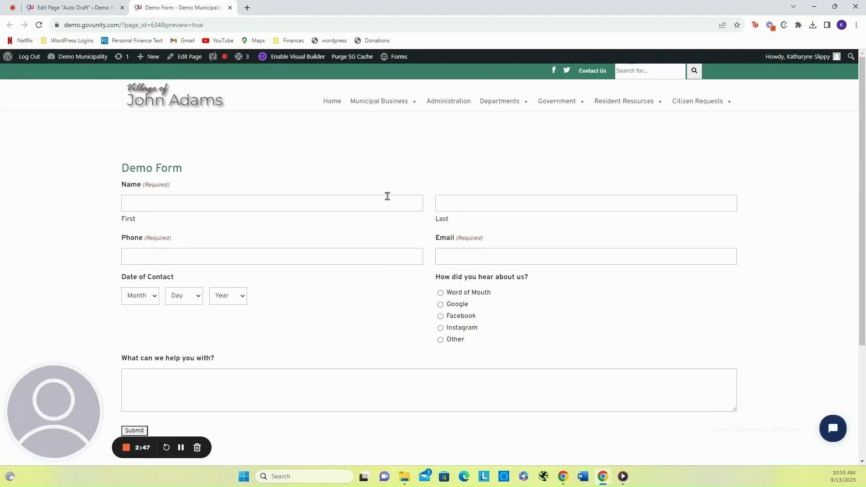
{"action": "left_click", "coordinate": [230, 8]}
- Publish the Demo Form page and view the live page
{"action": "left_click", "coordinate": [831, 386]}
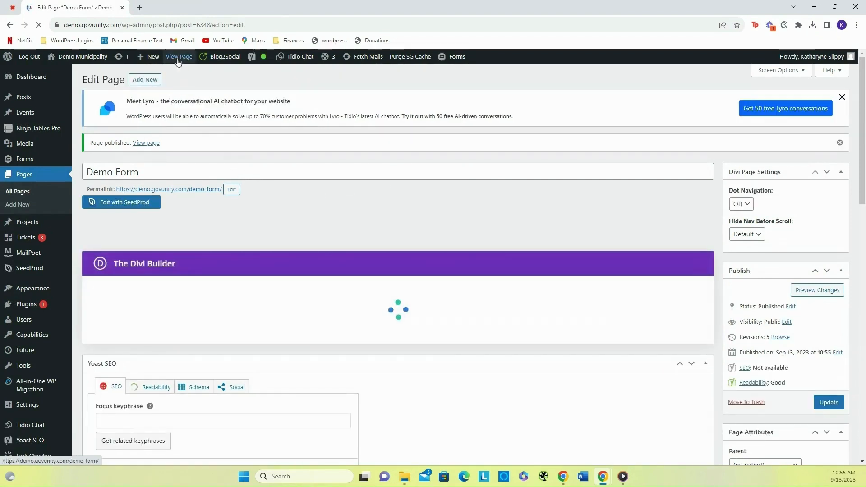
{"action": "left_click", "coordinate": [178, 57]}
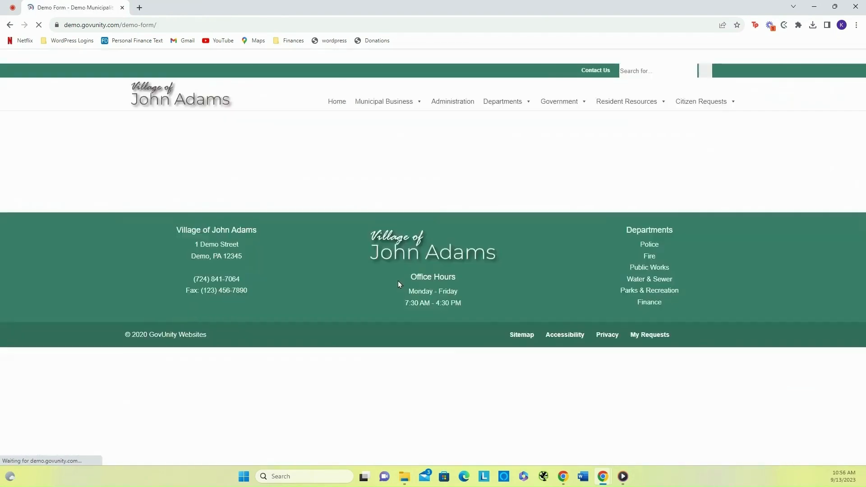
{"action": "scroll", "coordinate": [399, 284], "scroll_direction": "down", "scroll_amount": 4}
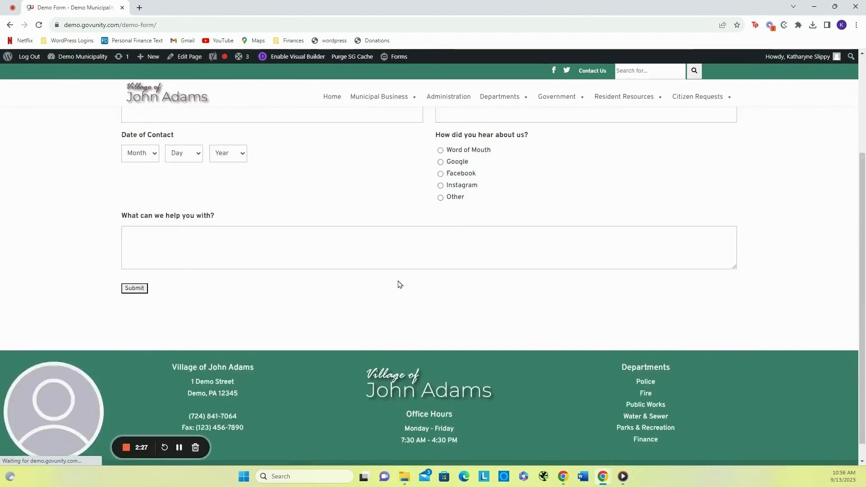
{"action": "scroll", "coordinate": [398, 284], "scroll_direction": "up", "scroll_amount": 3}
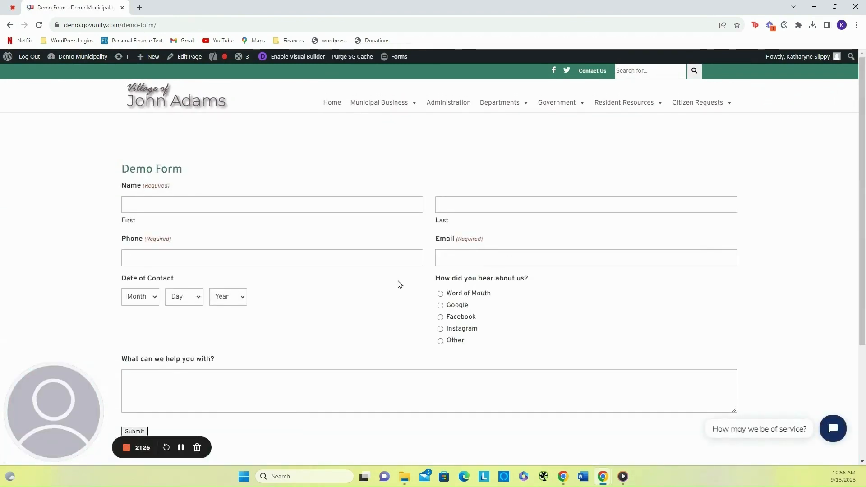